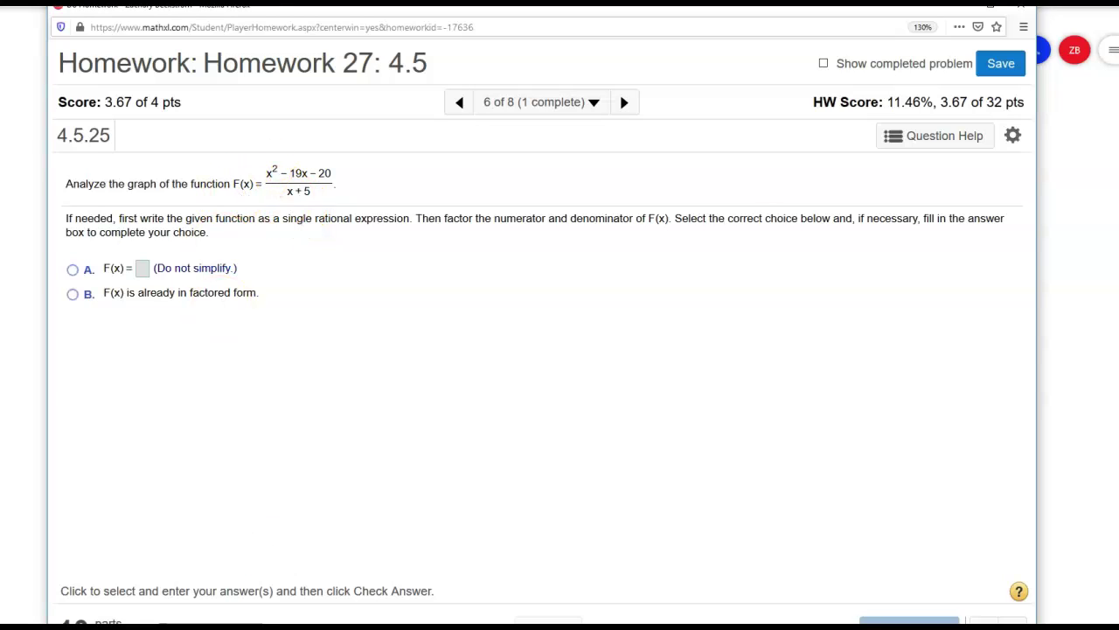
# Capture the F(x) = (x²−19x−20)/(x+5) formula with Snipping Tool
pyautogui.press('super')
pyautogui.write('snip')
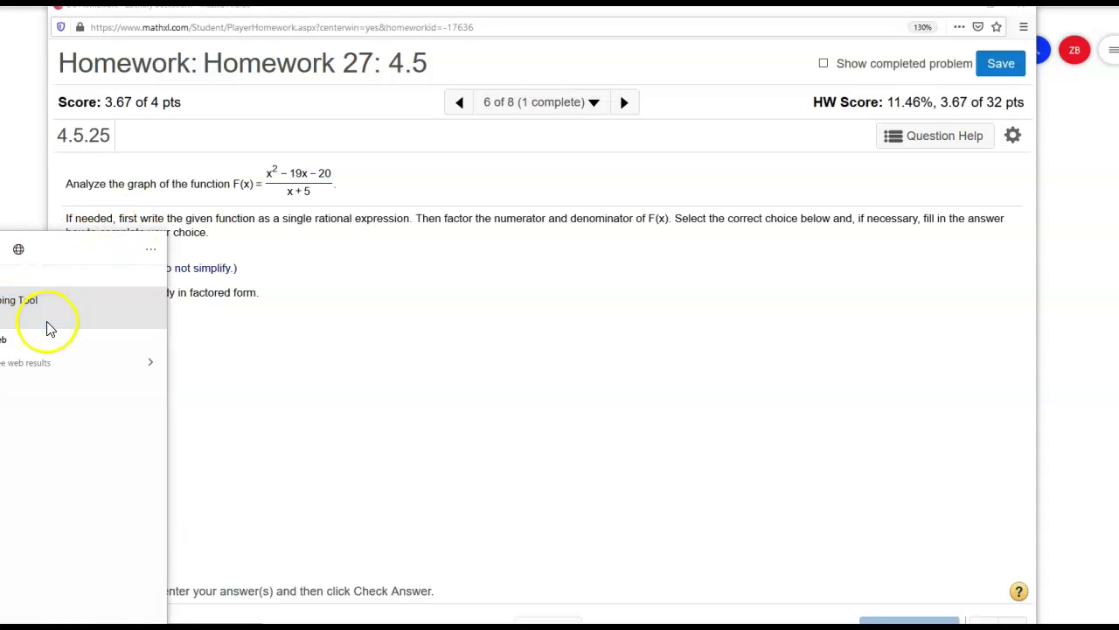
pyautogui.click(46, 308)
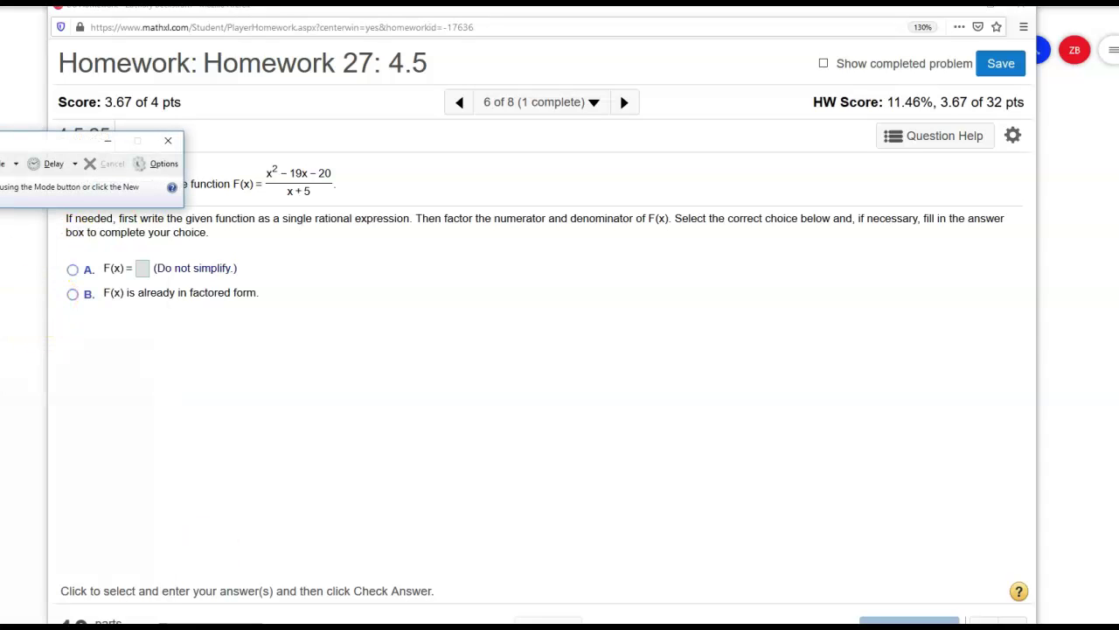
pyautogui.hotkey('ctrl', 'n')
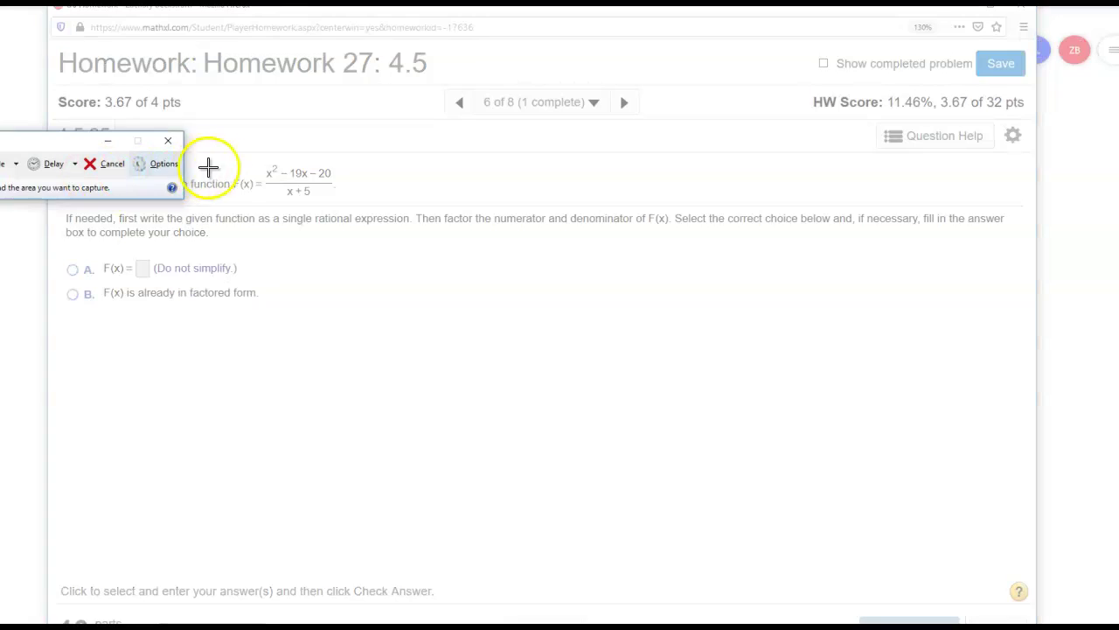
pyautogui.moveTo(230, 155); pyautogui.dragTo(343, 204)
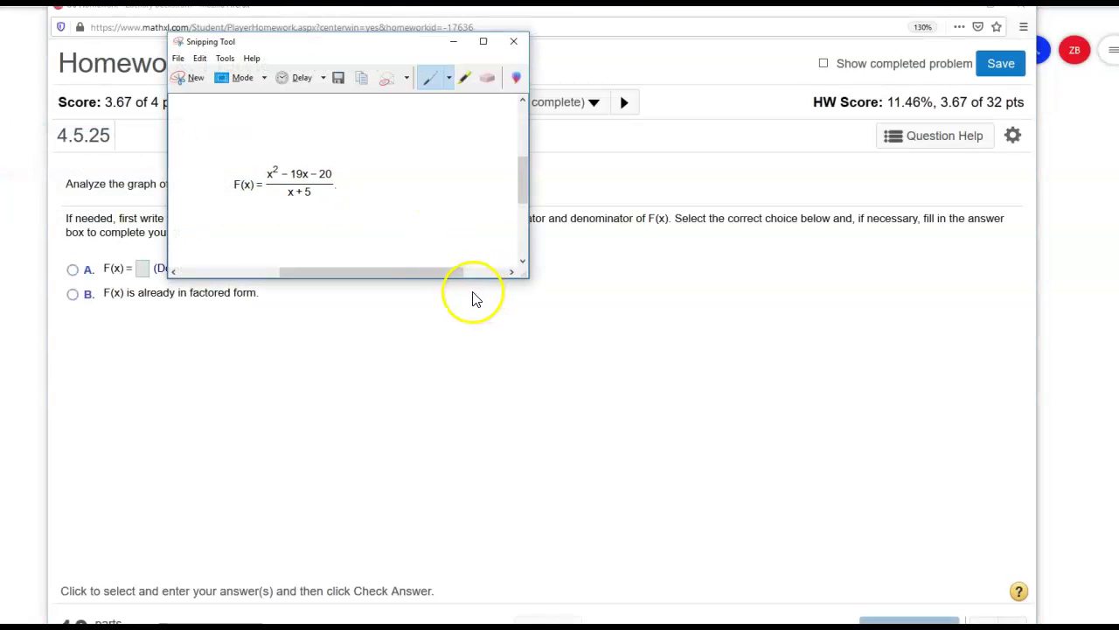
pyautogui.click(454, 42)
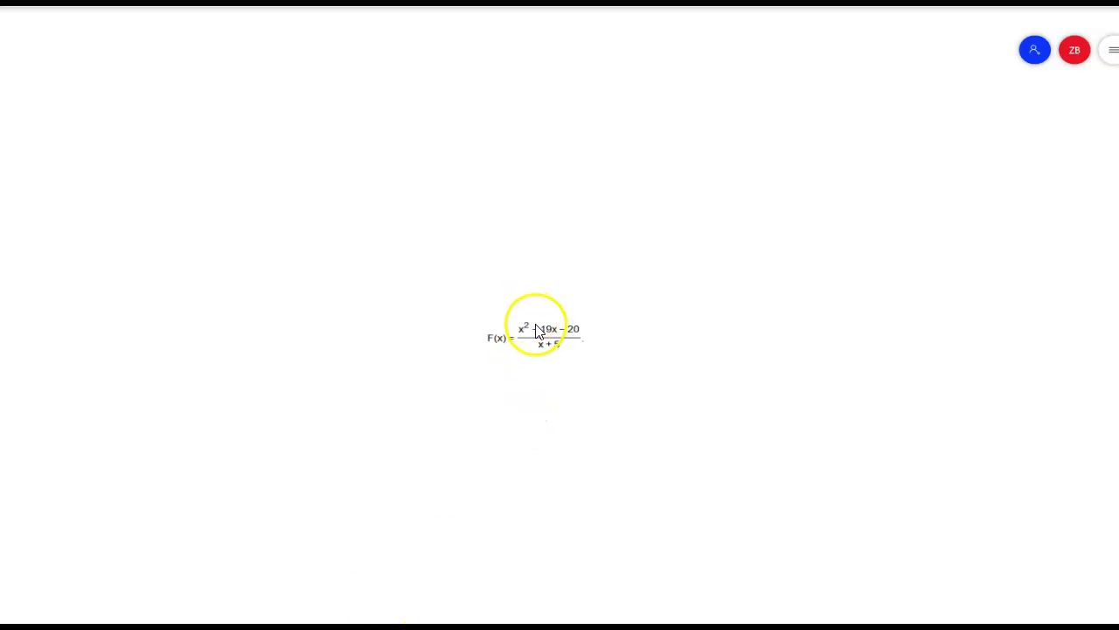
# Move the formula image to the board's top-left, enlarge it, and return to the whiteboard
pyautogui.moveTo(537, 335); pyautogui.dragTo(174, 65)
pyautogui.moveTo(232, 90)
pyautogui.mouseDown()
pyautogui.moveTo(286, 111)
pyautogui.moveTo(236, 94)
pyautogui.mouseUp()
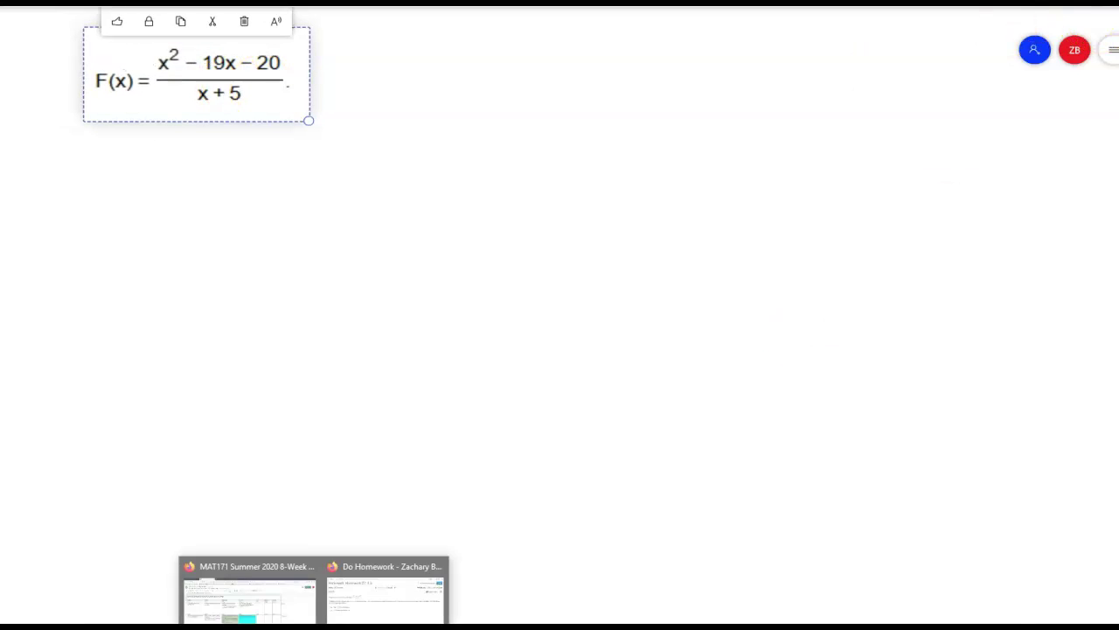
pyautogui.click(415, 582)
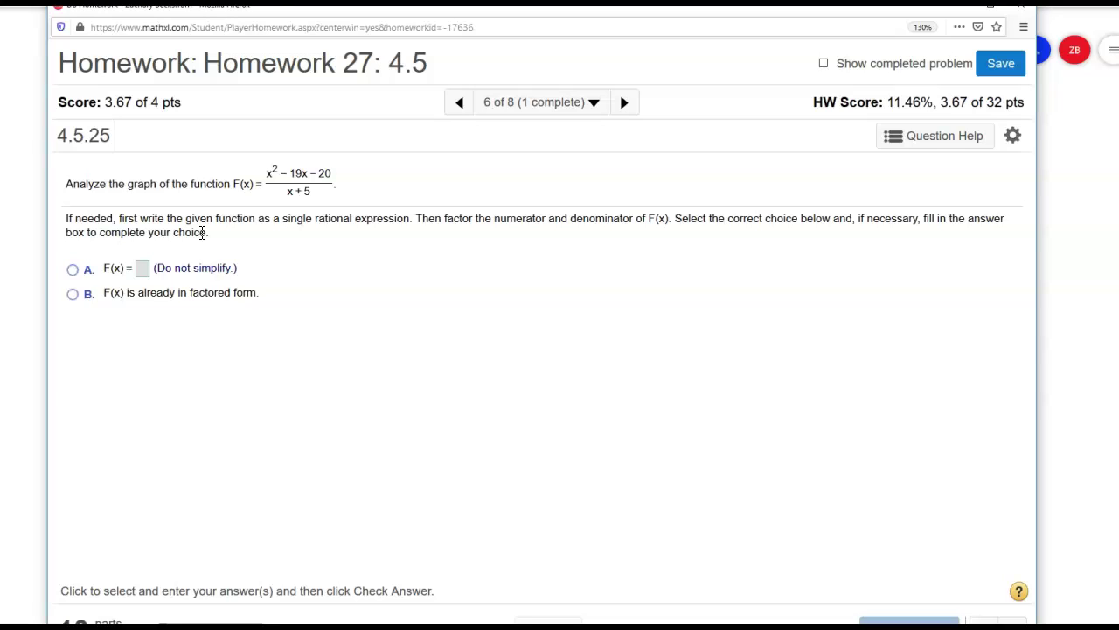
pyautogui.click(981, 10)
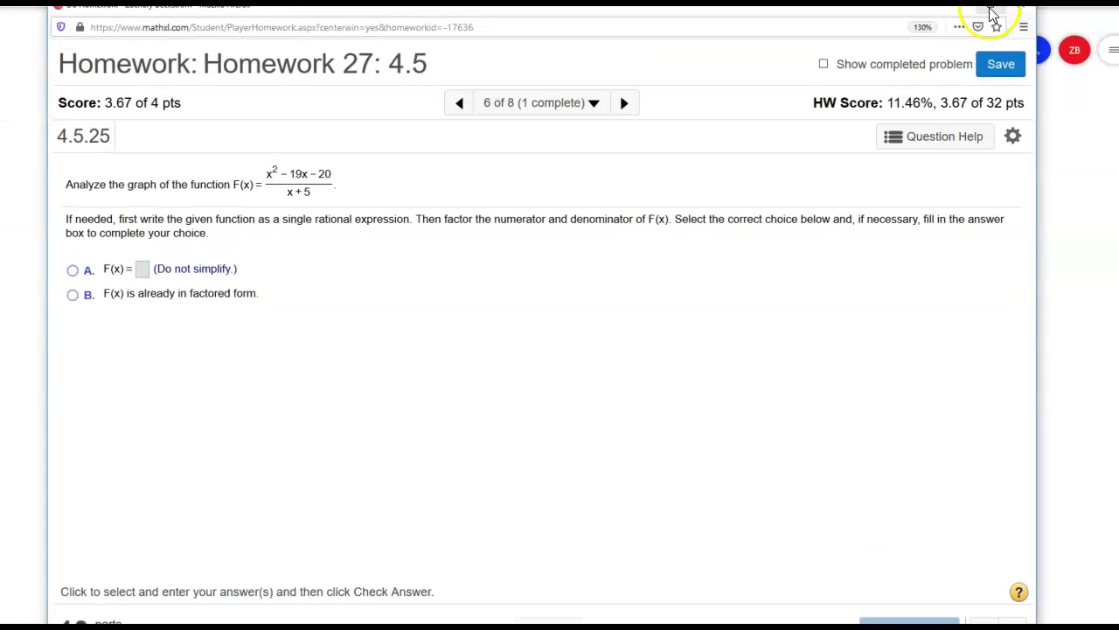
pyautogui.click(991, 11)
pyautogui.click(38, 137)
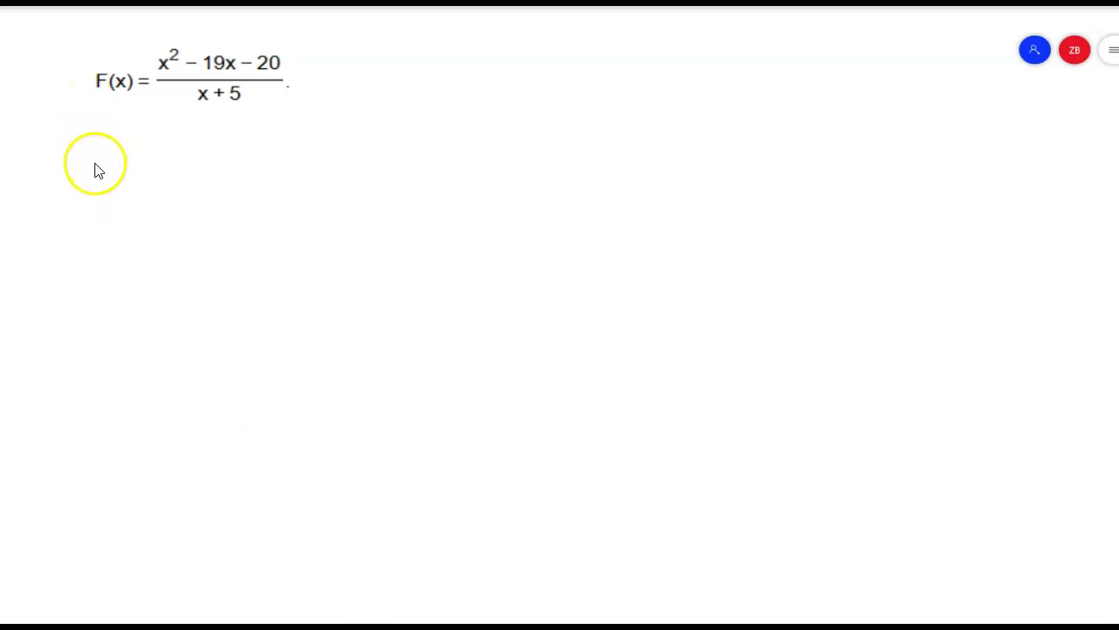
# Handwrite F(x) = (x−20)(x+1)/(x+5) below the pasted formula
pyautogui.moveTo(92, 162)
pyautogui.mouseDown()
pyautogui.moveTo(104, 133)
pyautogui.moveTo(108, 151)
pyautogui.moveTo(137, 144)
pyautogui.moveTo(129, 153)
pyautogui.moveTo(136, 129)
pyautogui.moveTo(150, 186)
pyautogui.mouseUp()
pyautogui.moveTo(177, 146); pyautogui.dragTo(191, 153)
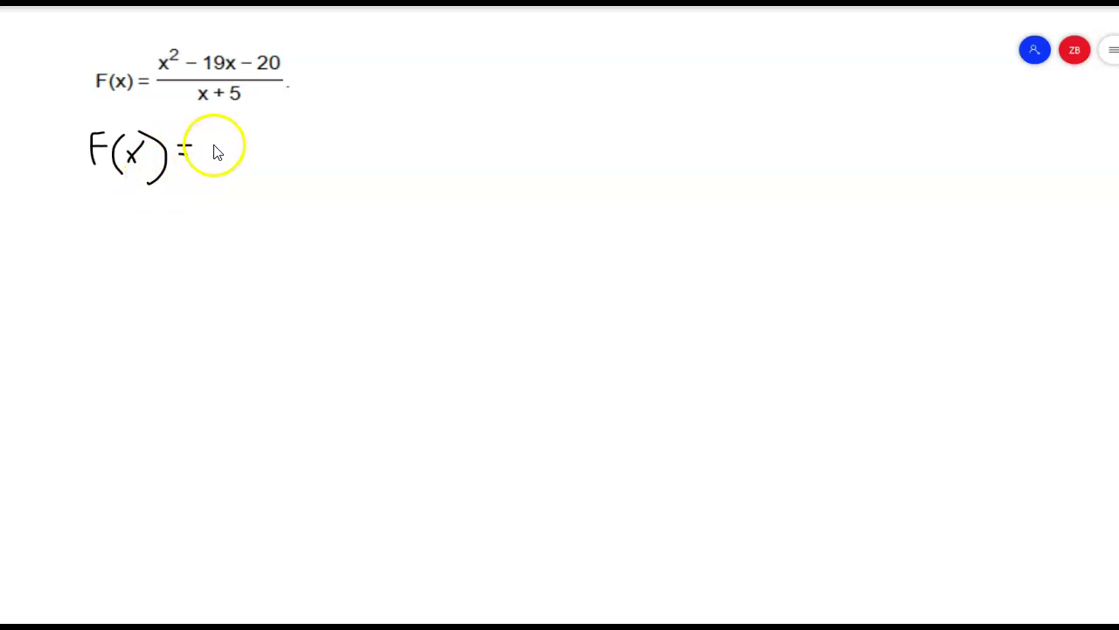
pyautogui.moveTo(234, 121)
pyautogui.mouseDown()
pyautogui.moveTo(217, 144)
pyautogui.moveTo(228, 140)
pyautogui.moveTo(201, 140)
pyautogui.mouseUp()
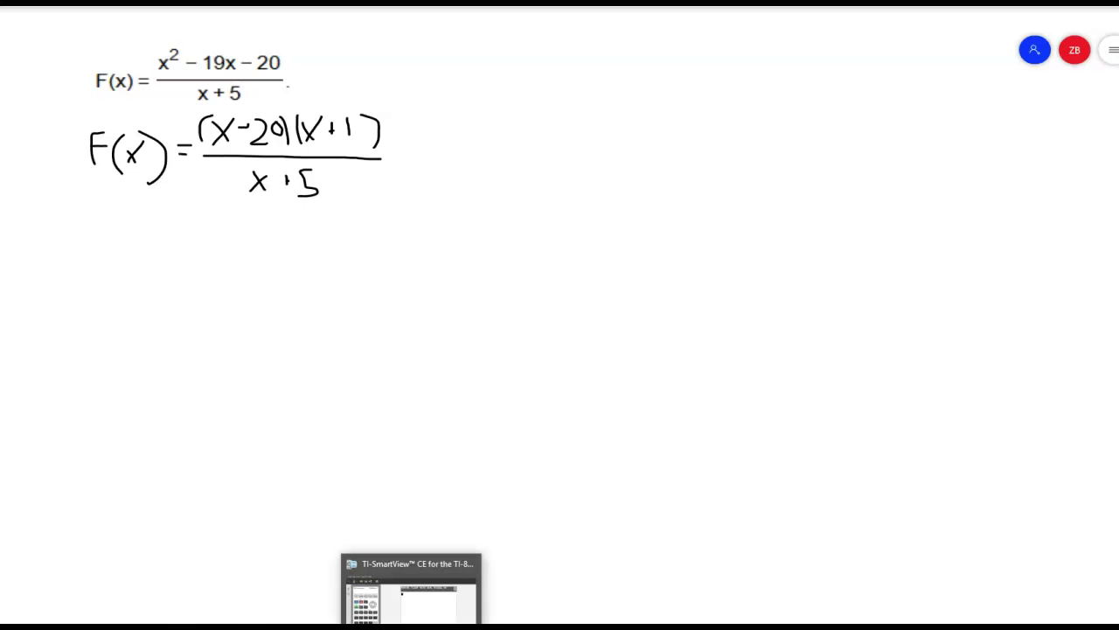
# Pick choice A, enter the fraction (x-20)(x+1) over x+5, and submit it
pyautogui.moveTo(314, 627)
pyautogui.click(387, 595)
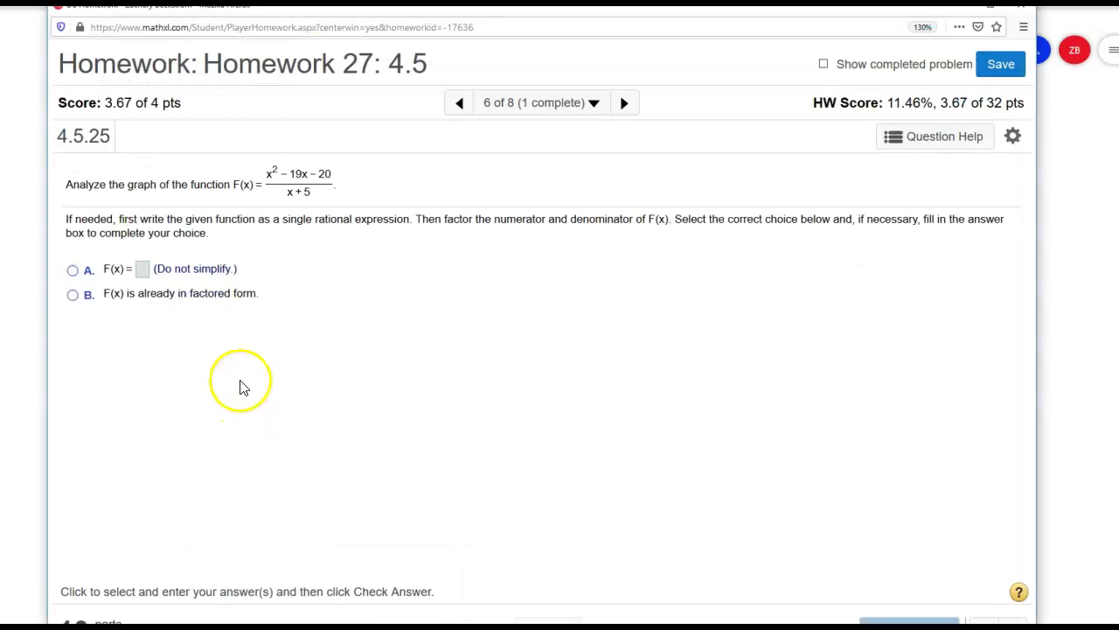
pyautogui.click(141, 279)
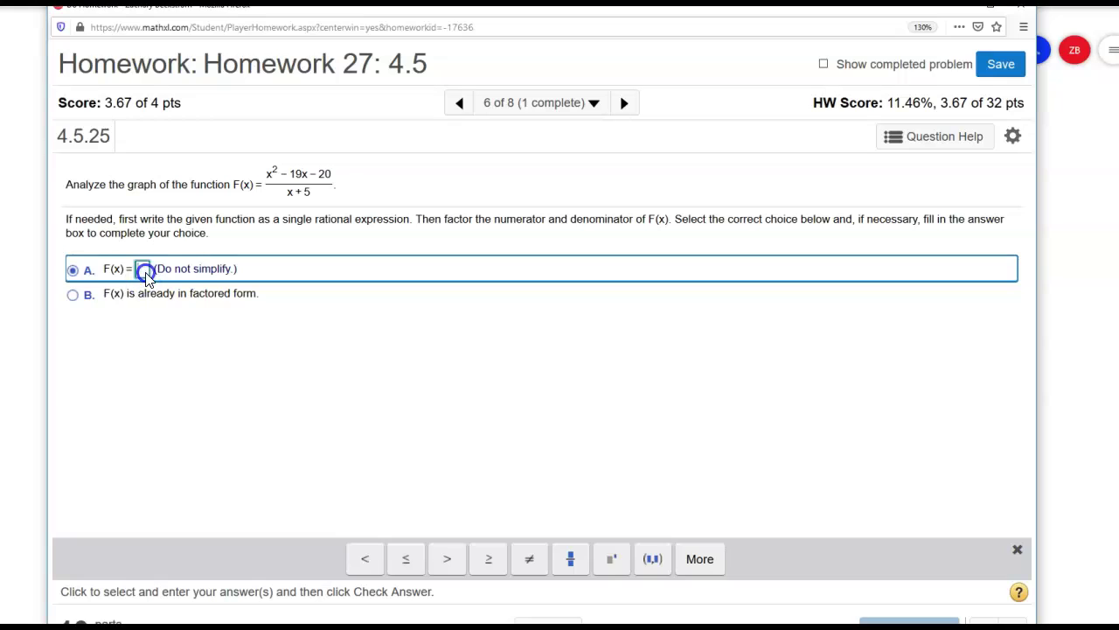
pyautogui.click(142, 272)
pyautogui.click(532, 555)
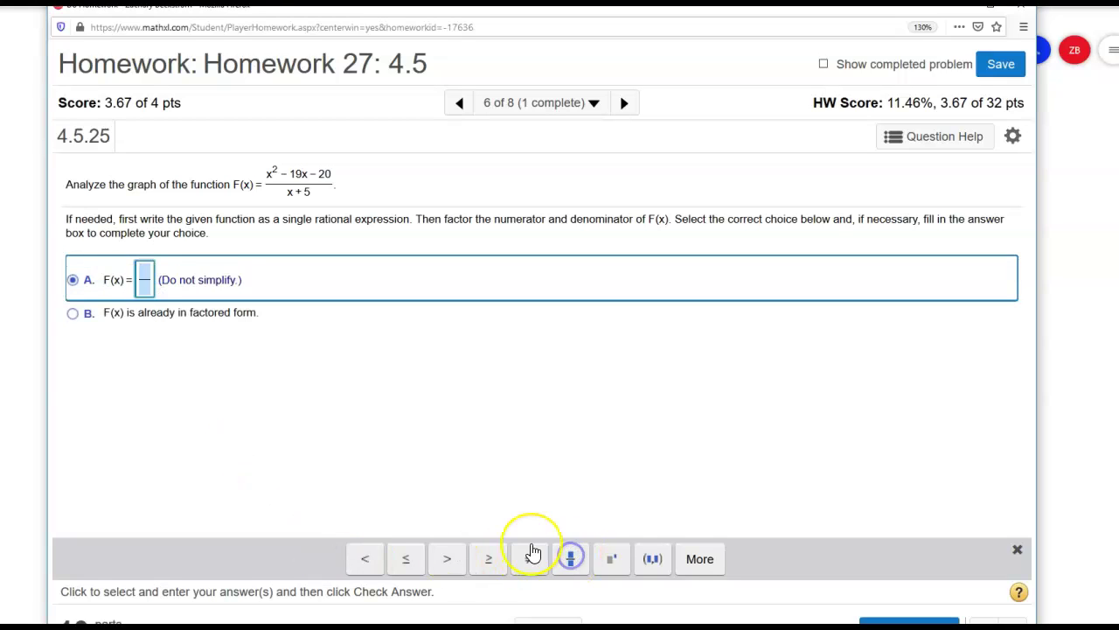
pyautogui.write('(x-20')
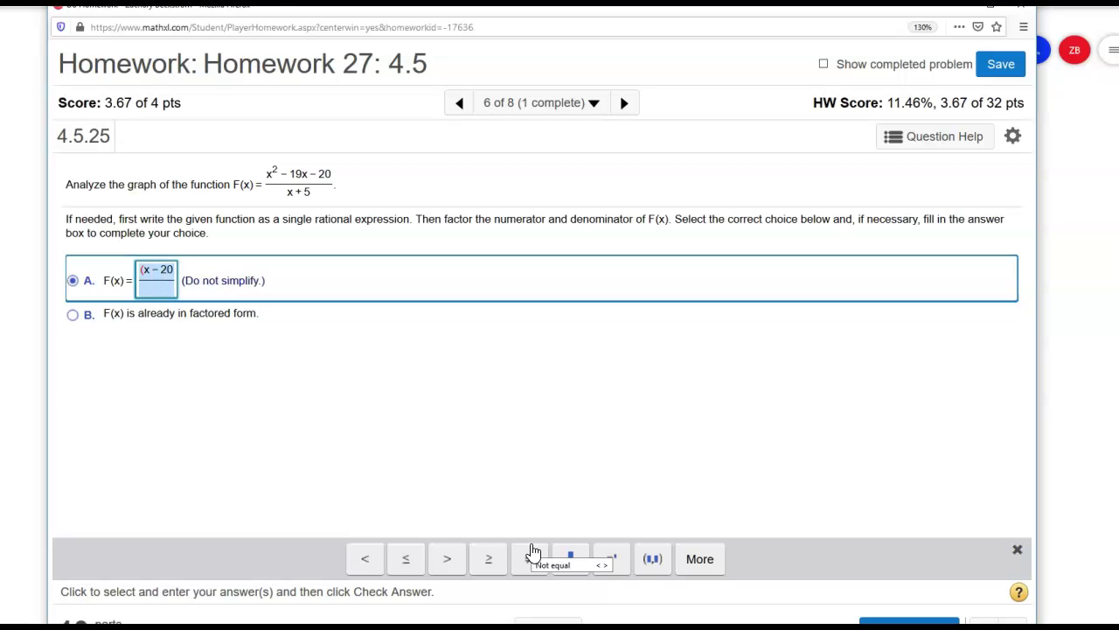
pyautogui.write(')(x+1)')
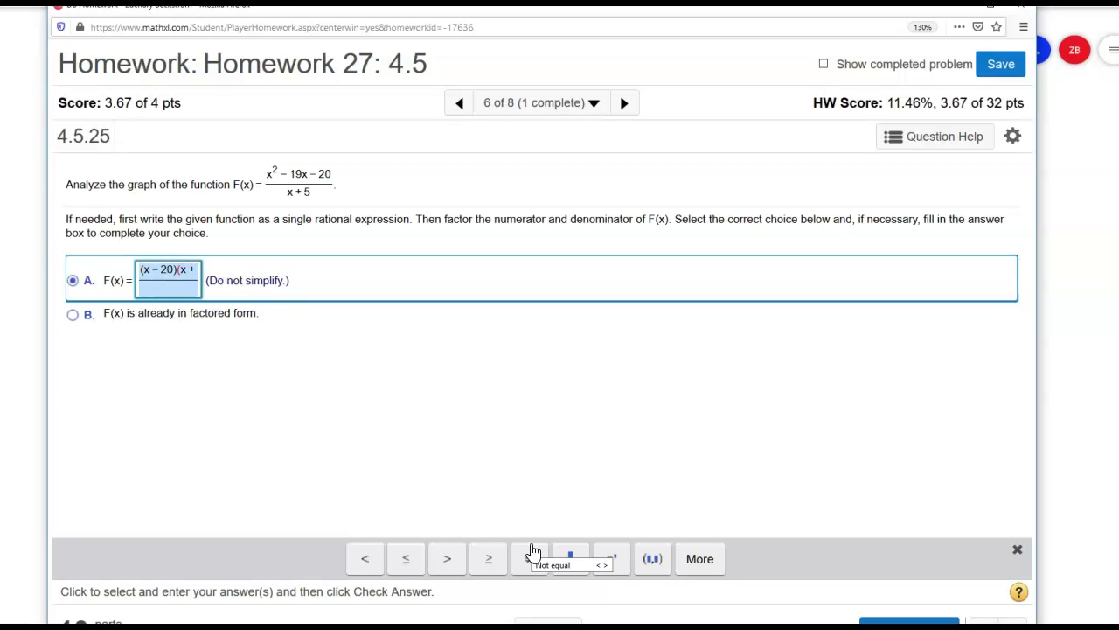
pyautogui.press('Down')
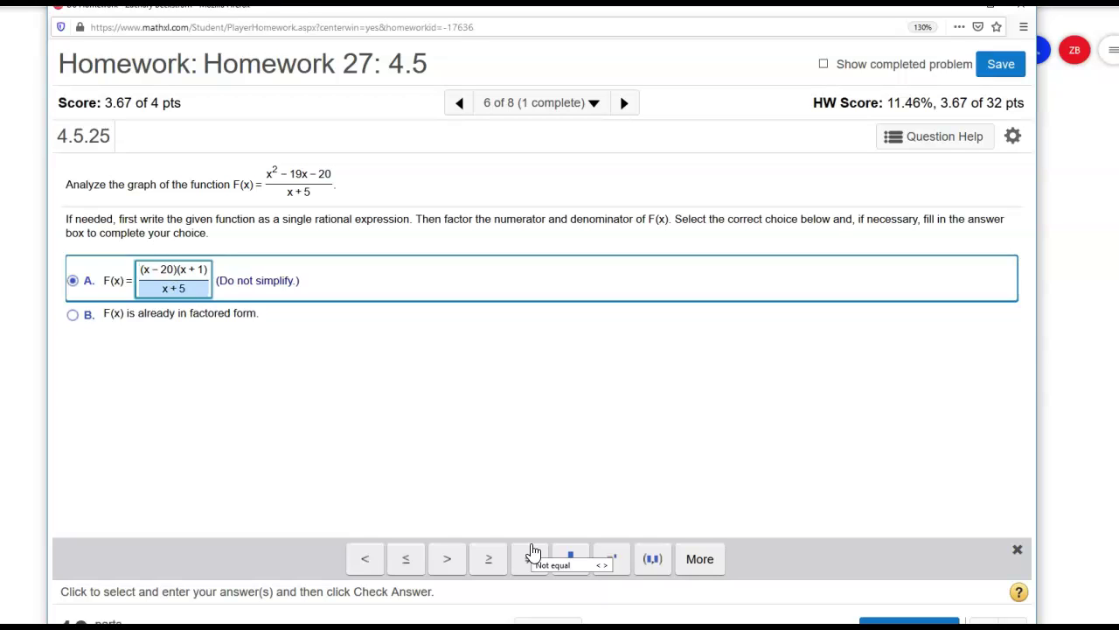
pyautogui.press('Return')
pyautogui.click(539, 411)
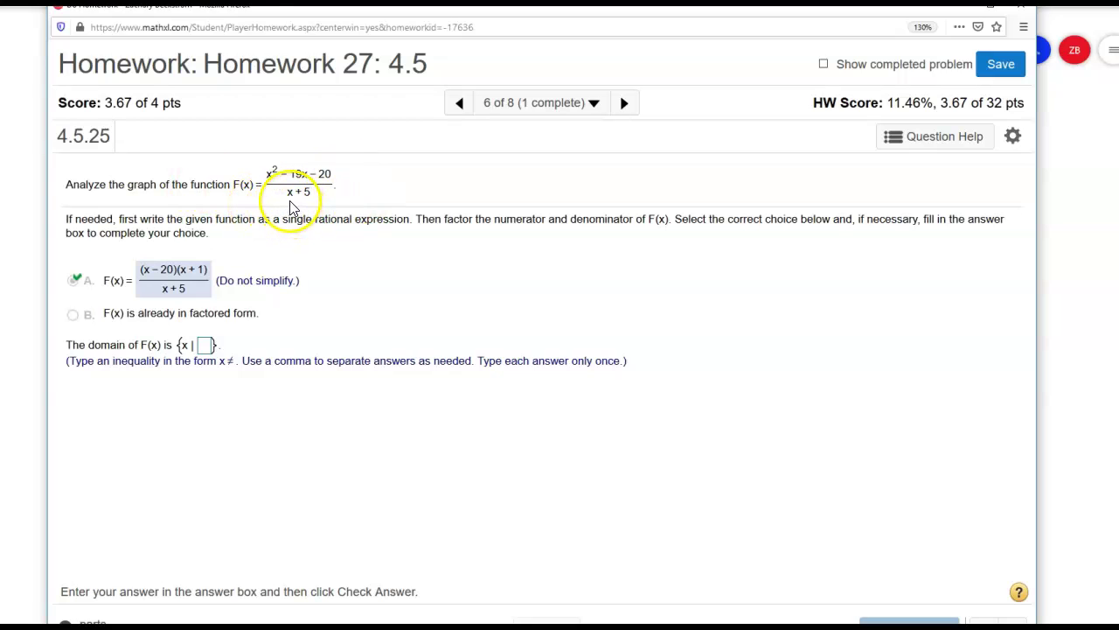
# Enter the domain as x ≠ −5 and submit it
pyautogui.click(206, 346)
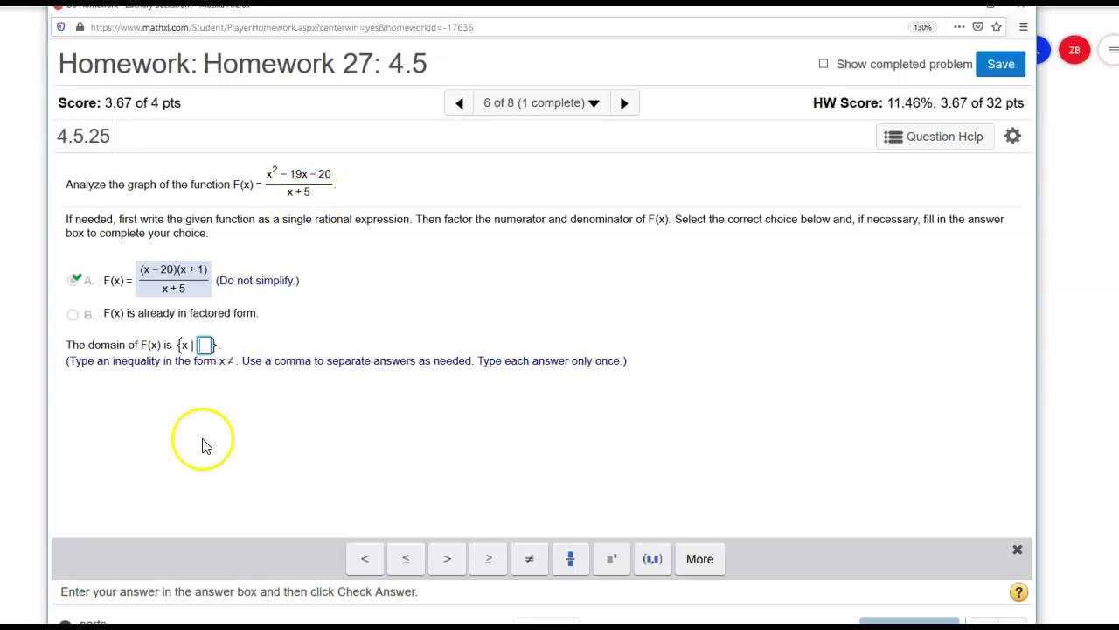
pyautogui.click(203, 346)
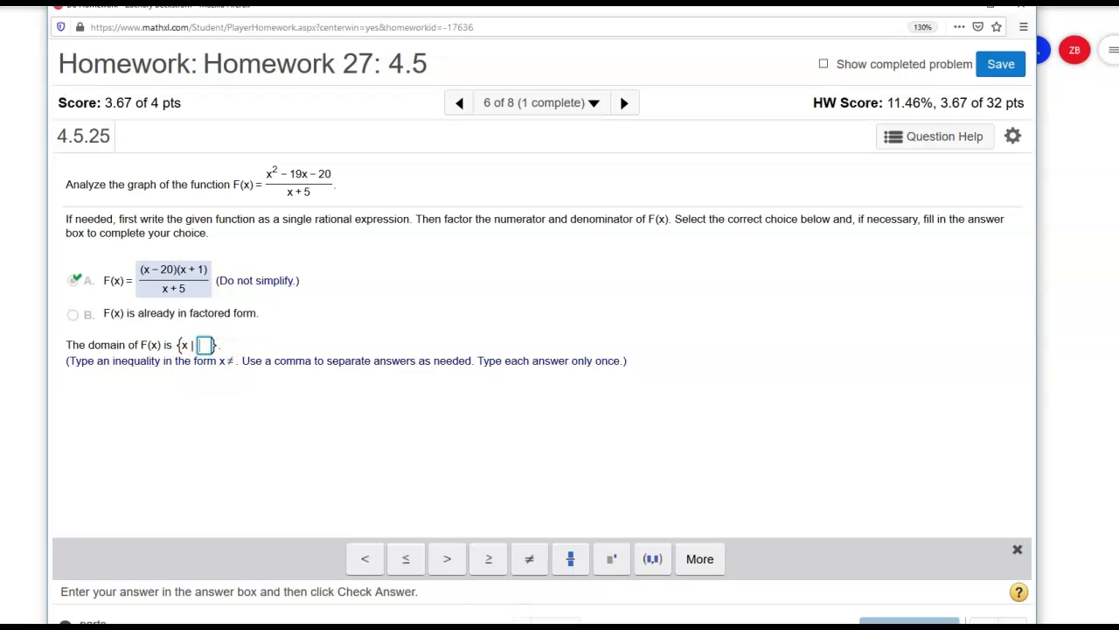
pyautogui.click(529, 560)
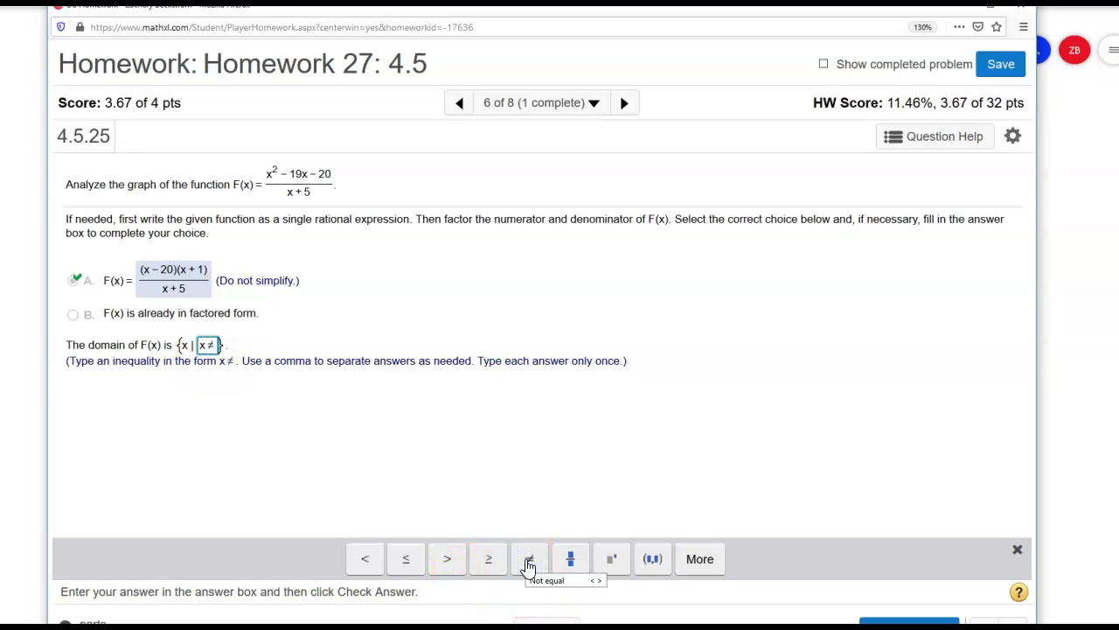
pyautogui.press('Return')
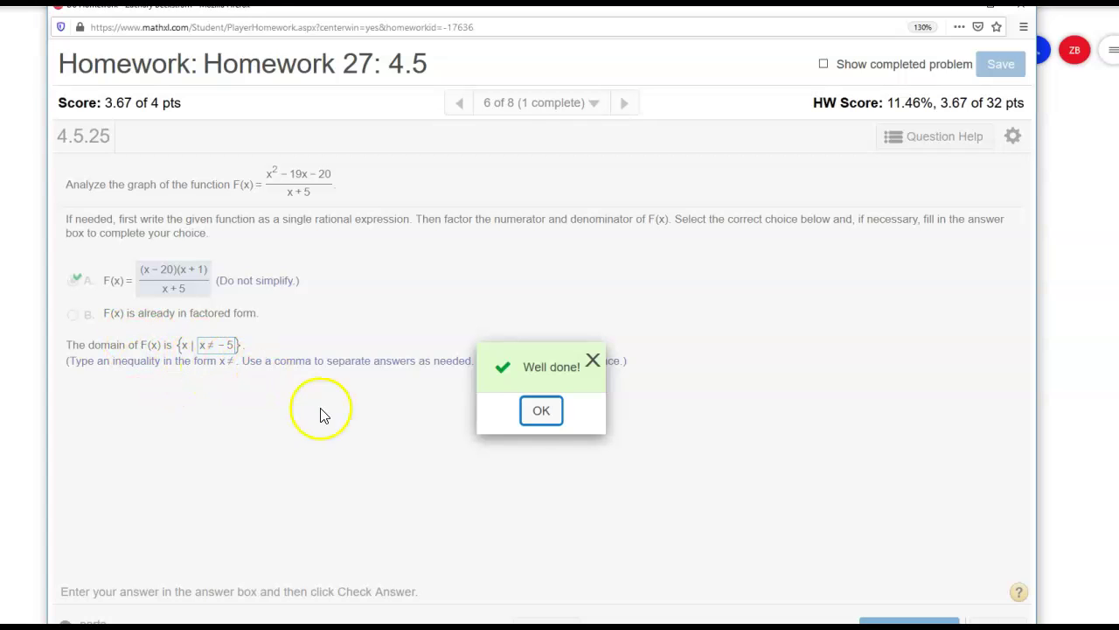
pyautogui.click(530, 415)
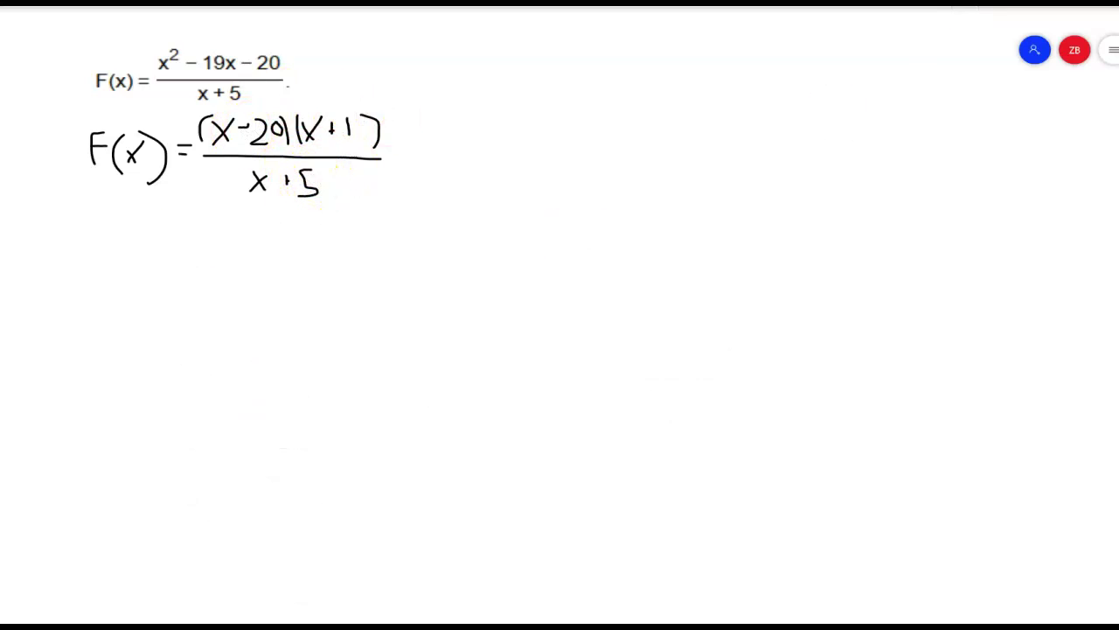
# Choose choice B, 'F(x) is already in lowest terms', and check the answer
pyautogui.click(350, 595)
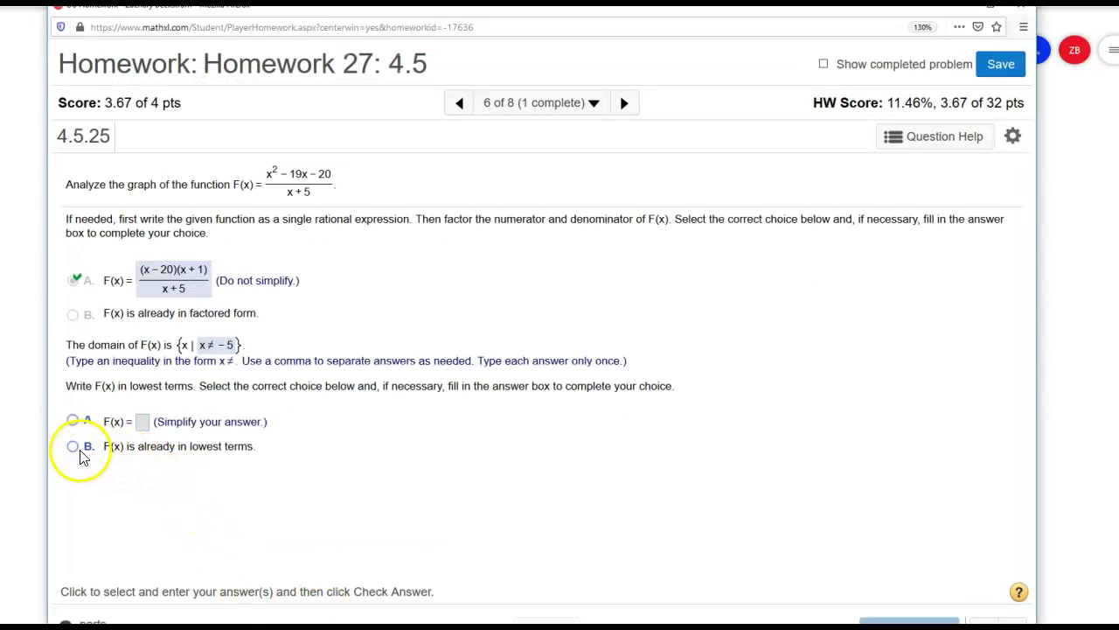
pyautogui.click(75, 449)
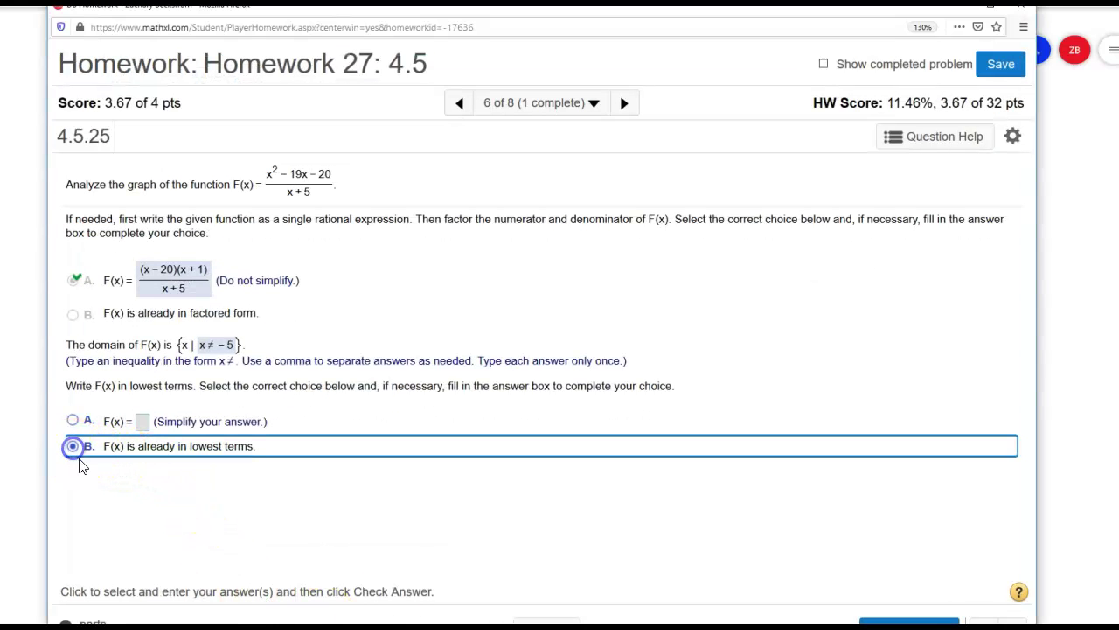
pyautogui.click(909, 622)
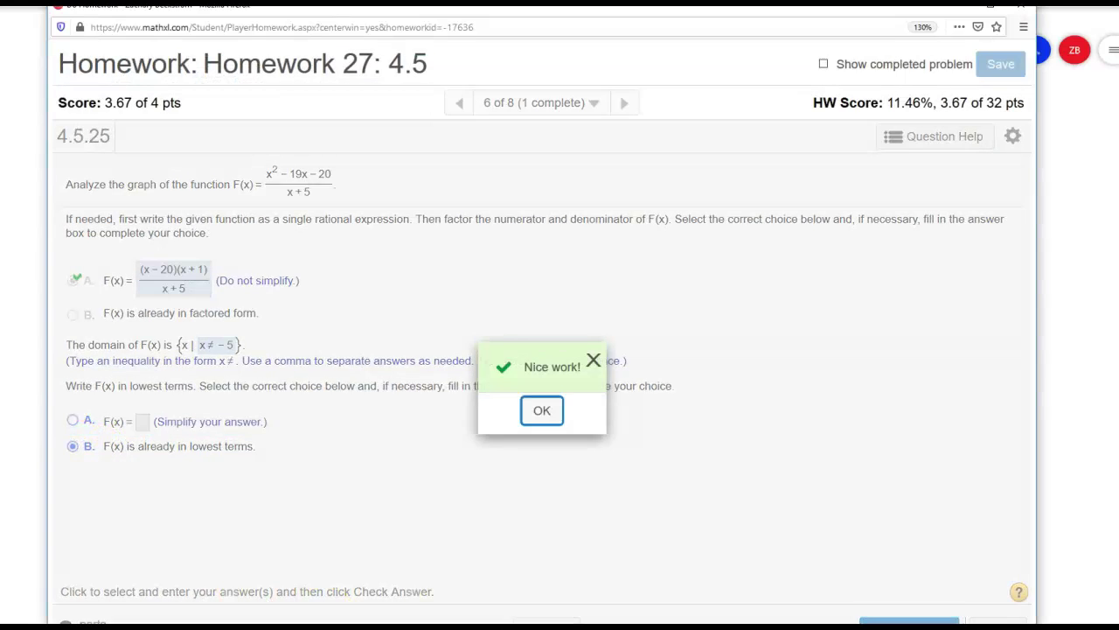
pyautogui.click(544, 413)
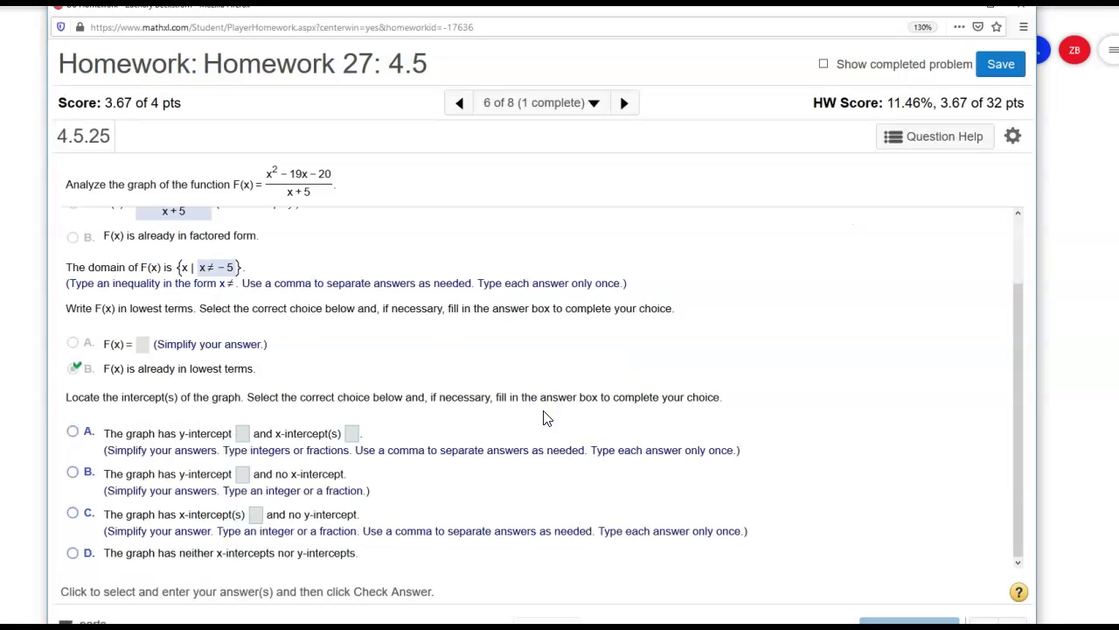
# Show the whiteboard to write y-int = −4 and x-int = −1, 20
pyautogui.click(350, 404)
pyautogui.click(964, 12)
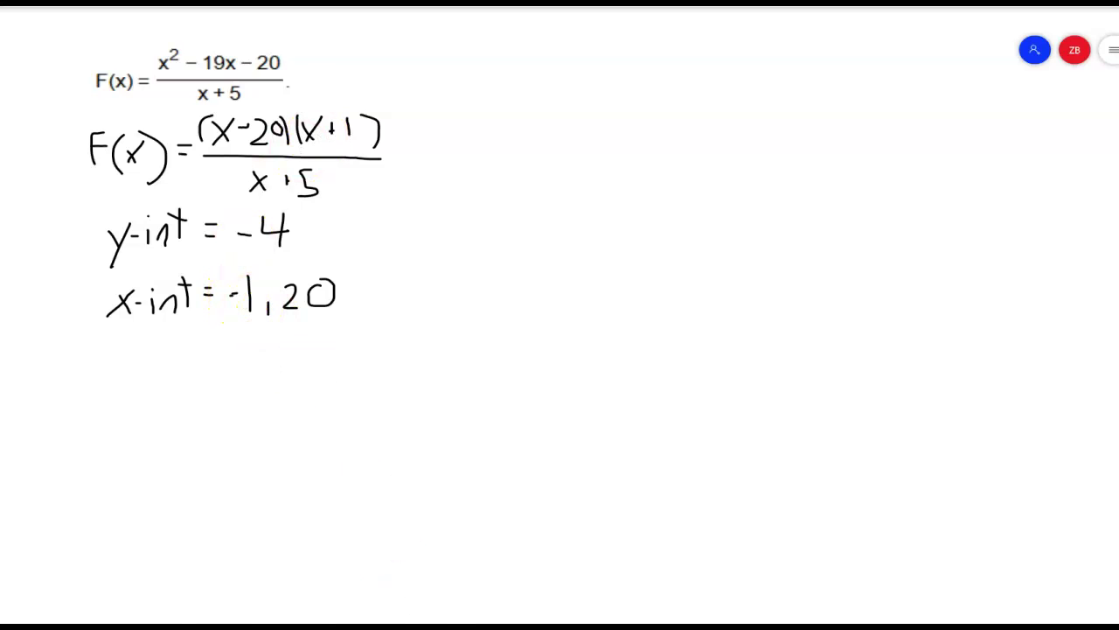
# Pick choice A with y-intercept −4 and x-intercepts −1, 20, and submit
pyautogui.moveTo(350, 625)
pyautogui.click(438, 584)
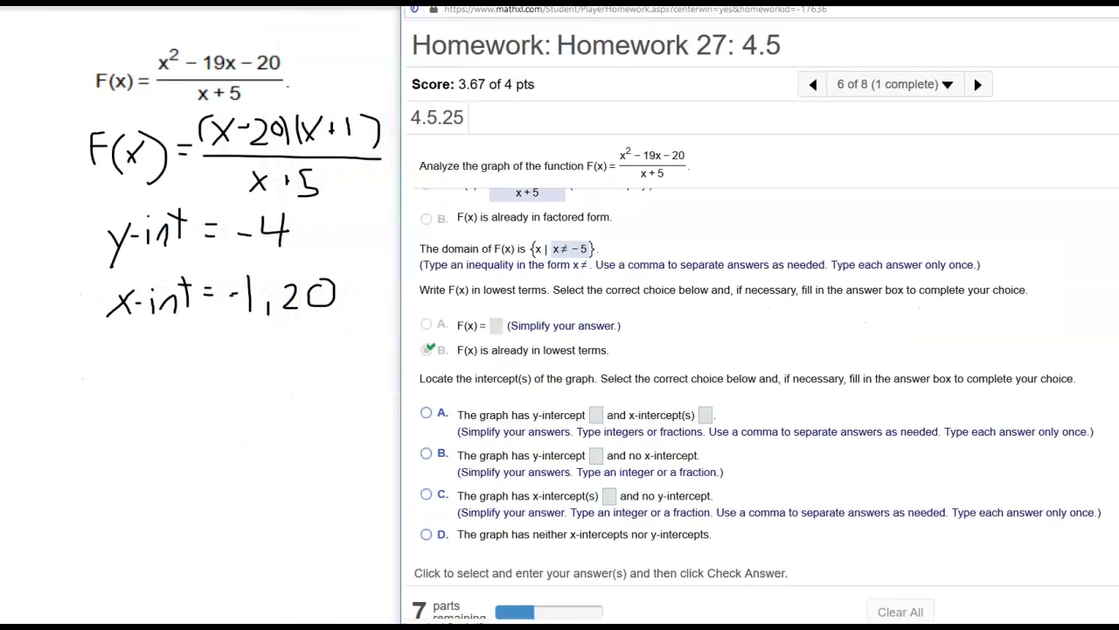
pyautogui.click(426, 414)
pyautogui.click(598, 417)
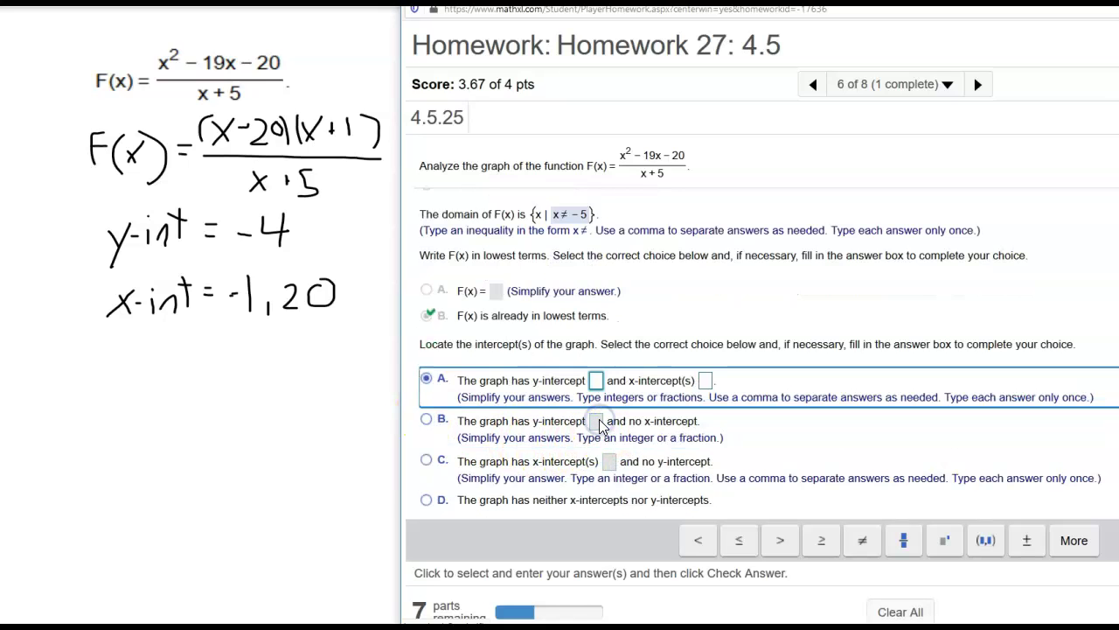
pyautogui.write('-4')
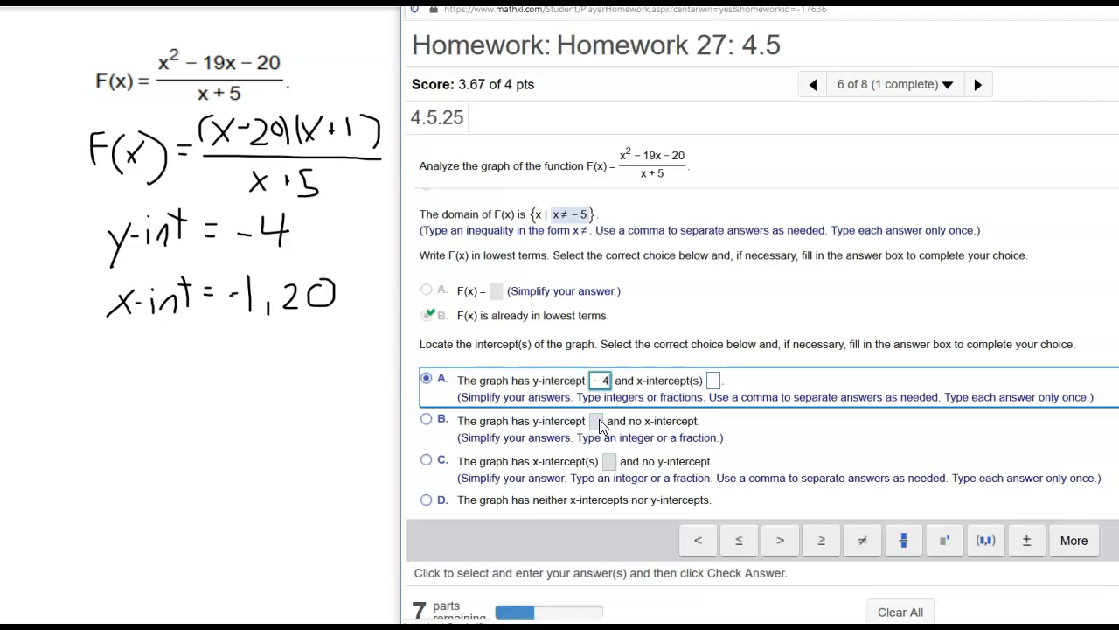
pyautogui.click(713, 381)
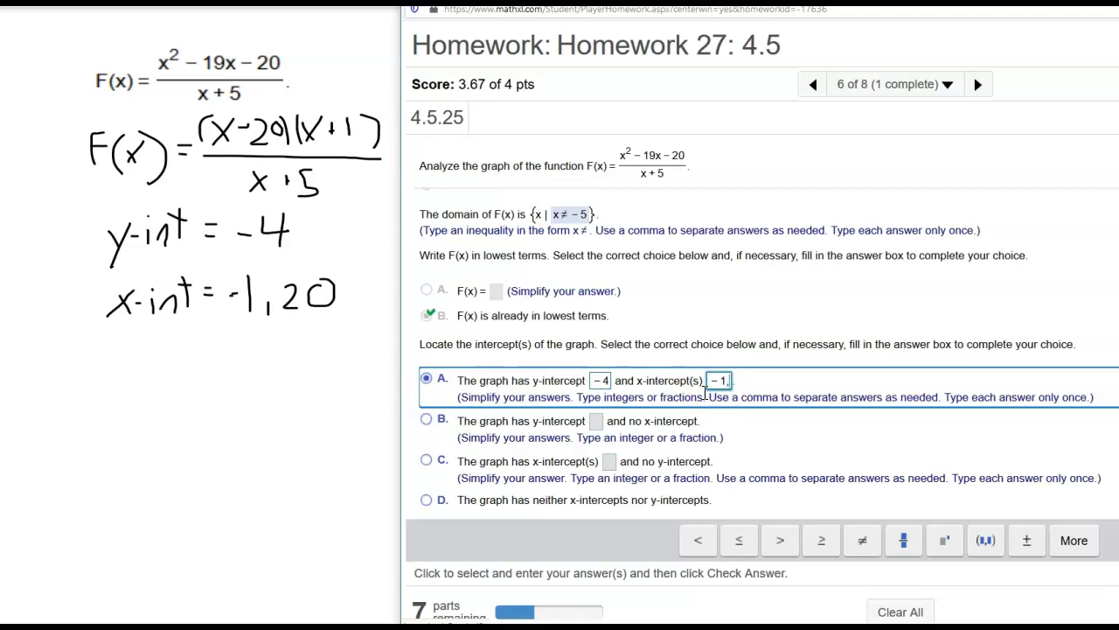
pyautogui.press('Return')
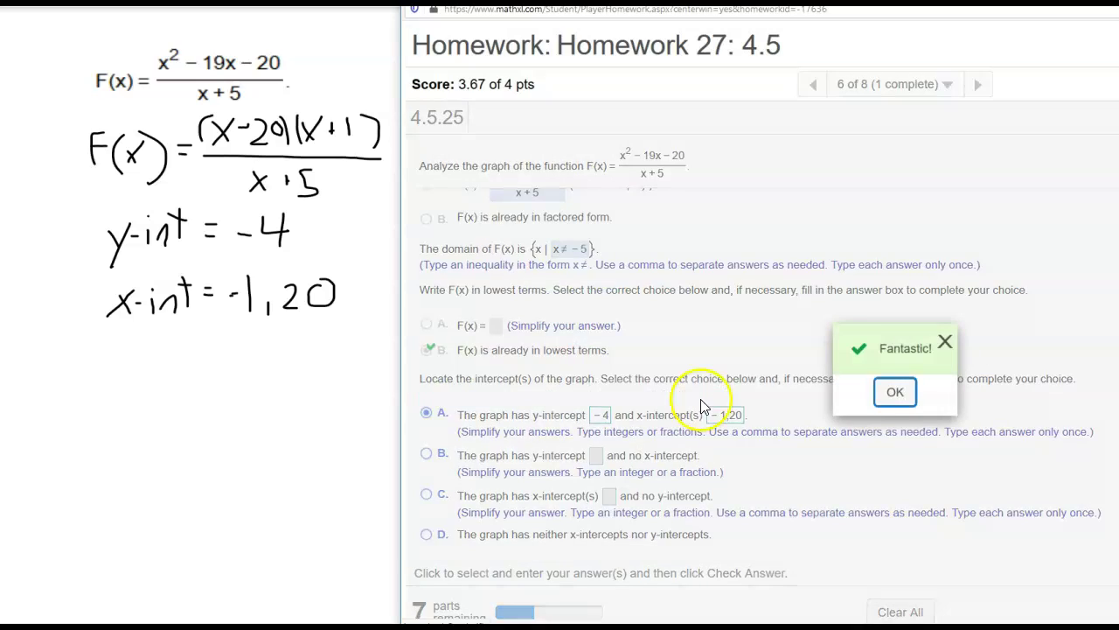
pyautogui.click(894, 382)
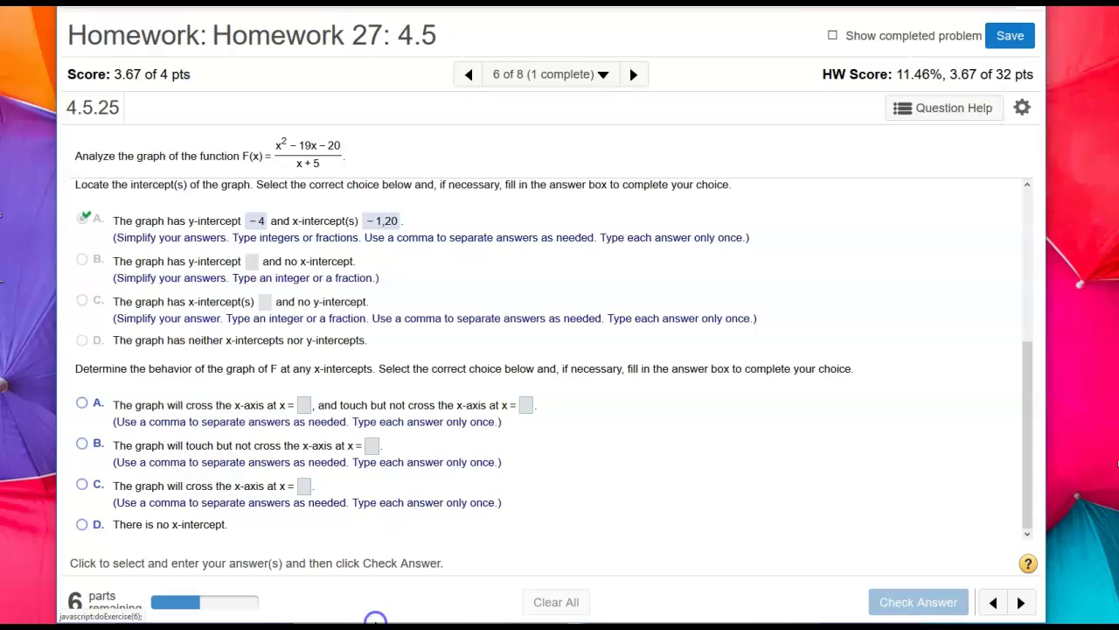
# Pick choice C, that the graph crosses the x-axis at x = −1, 20, and submit
pyautogui.click(83, 487)
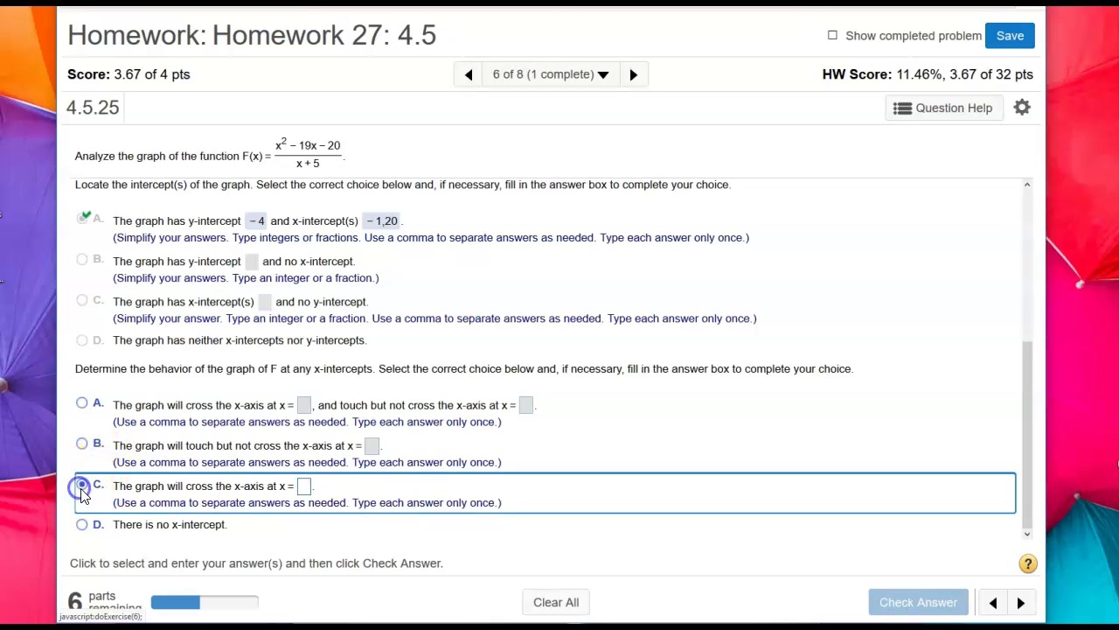
pyautogui.click(304, 486)
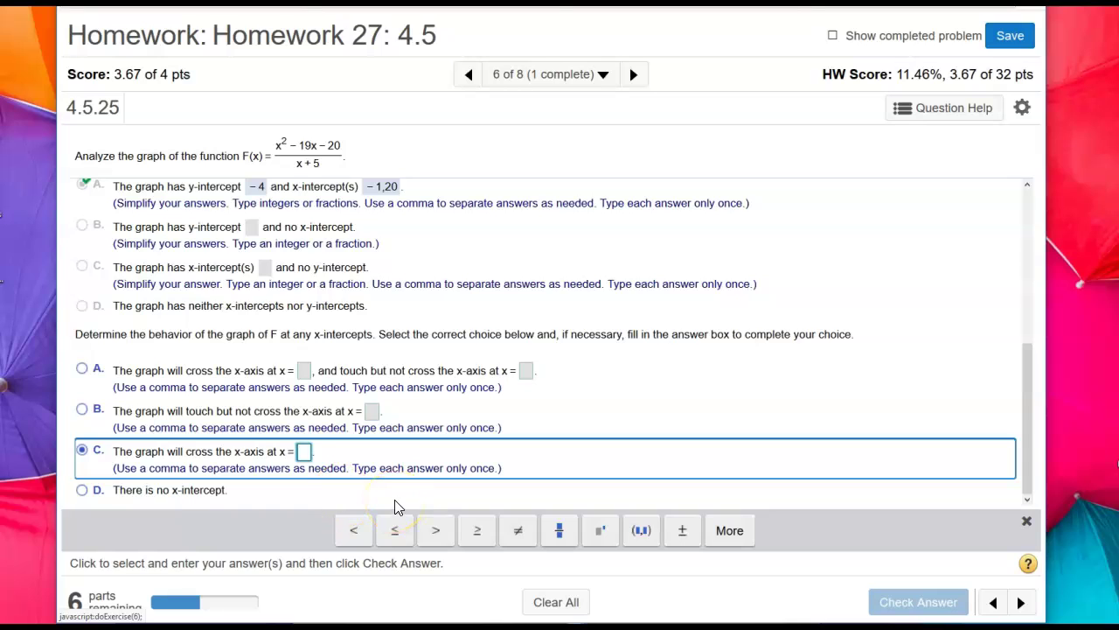
pyautogui.write('- 1,20')
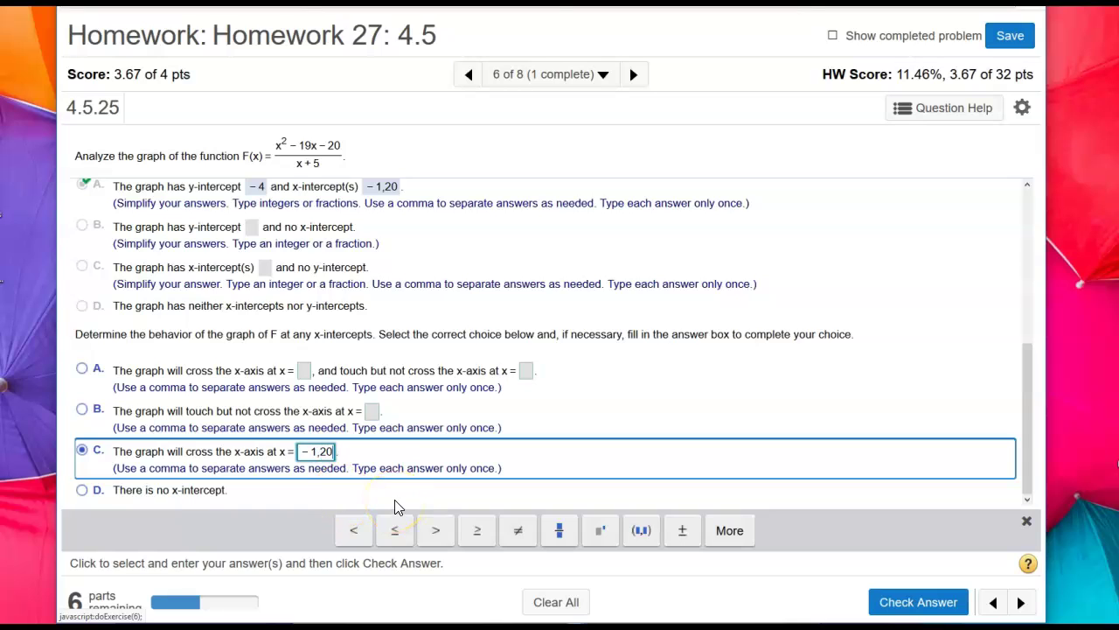
pyautogui.press('Return')
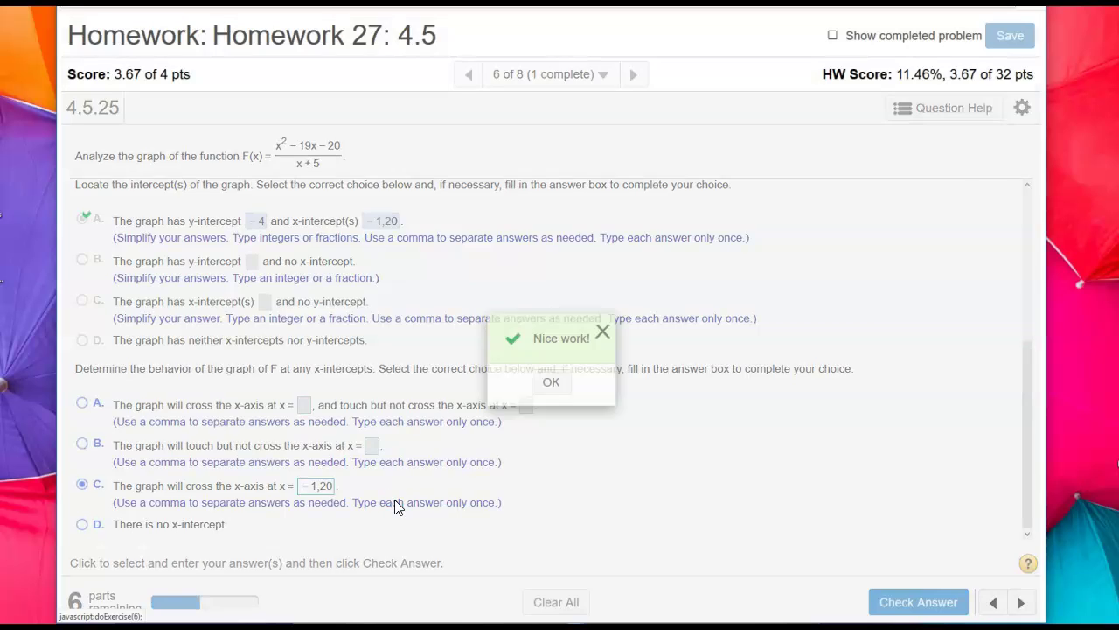
pyautogui.click(546, 380)
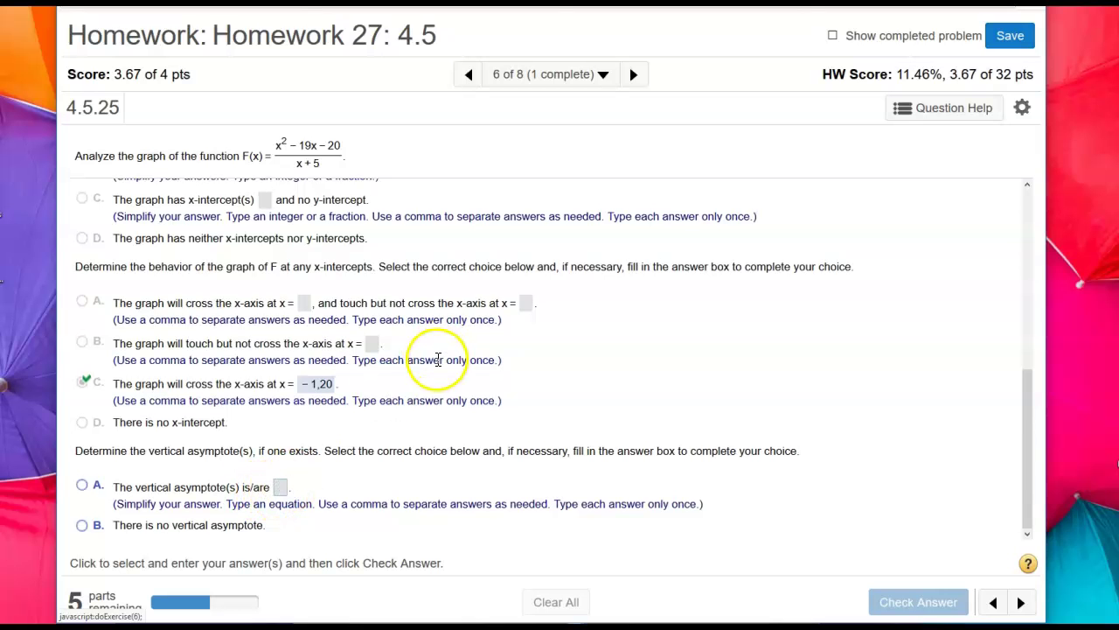
# Pick choice A and enter the vertical asymptote x = −5, then submit
pyautogui.scroll(2, 438, 292)
pyautogui.scroll(2, 434, 367)
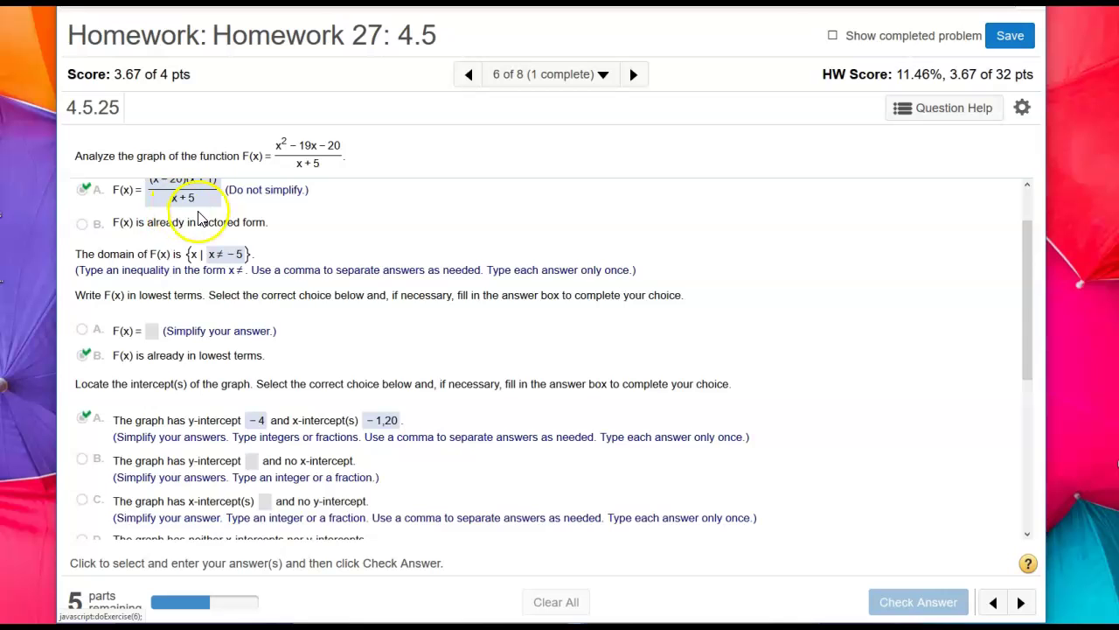
pyautogui.scroll(-4, 374, 367)
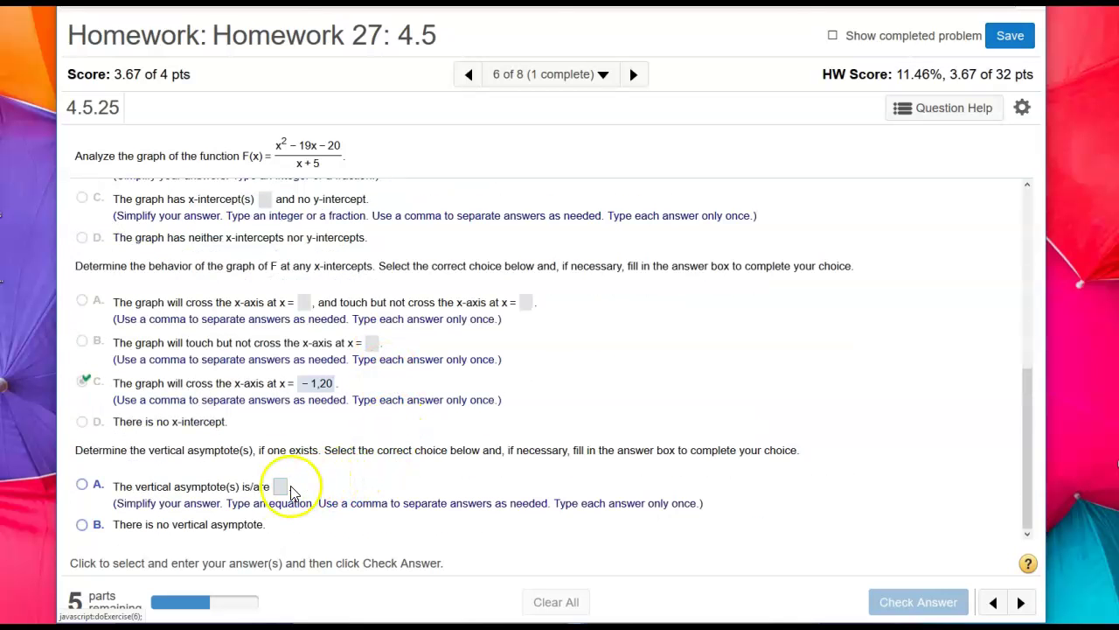
pyautogui.click(82, 485)
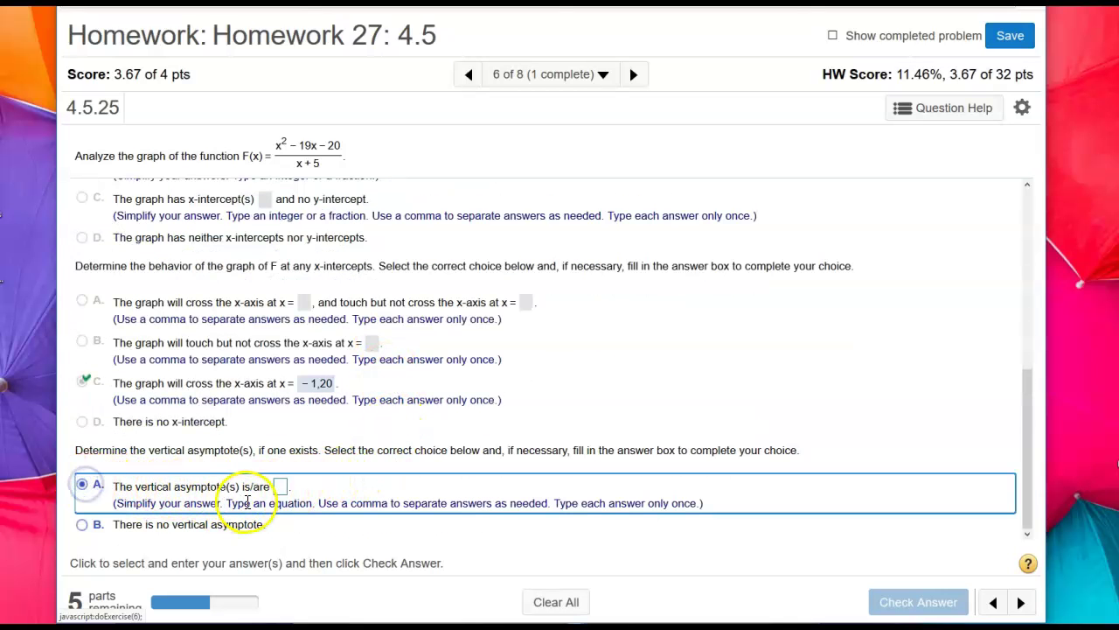
pyautogui.click(281, 491)
pyautogui.click(278, 452)
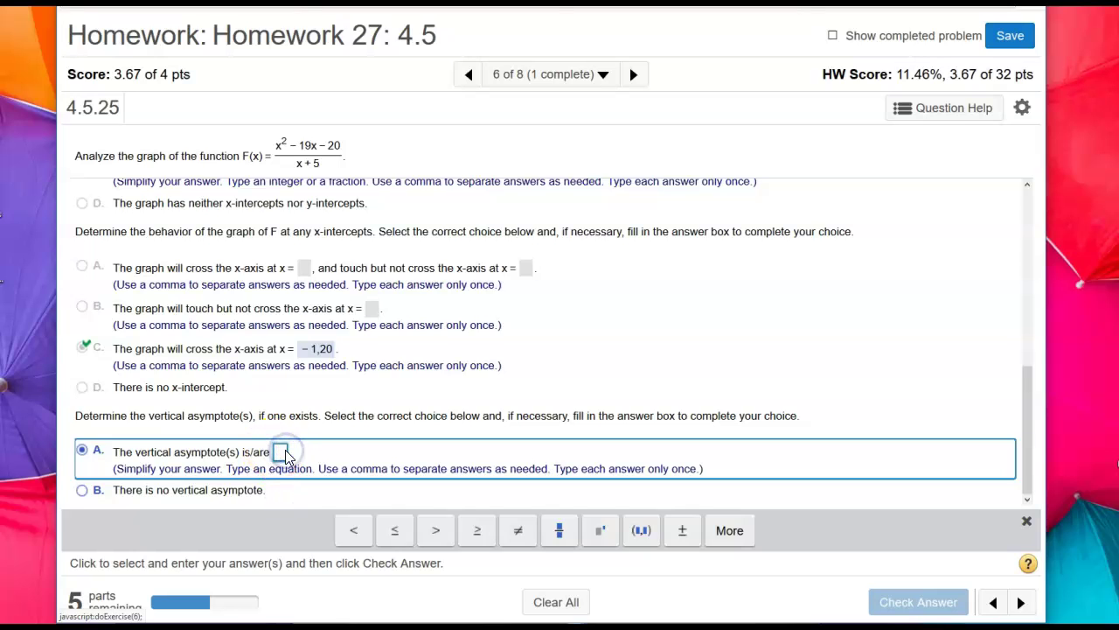
pyautogui.write('x = − 5')
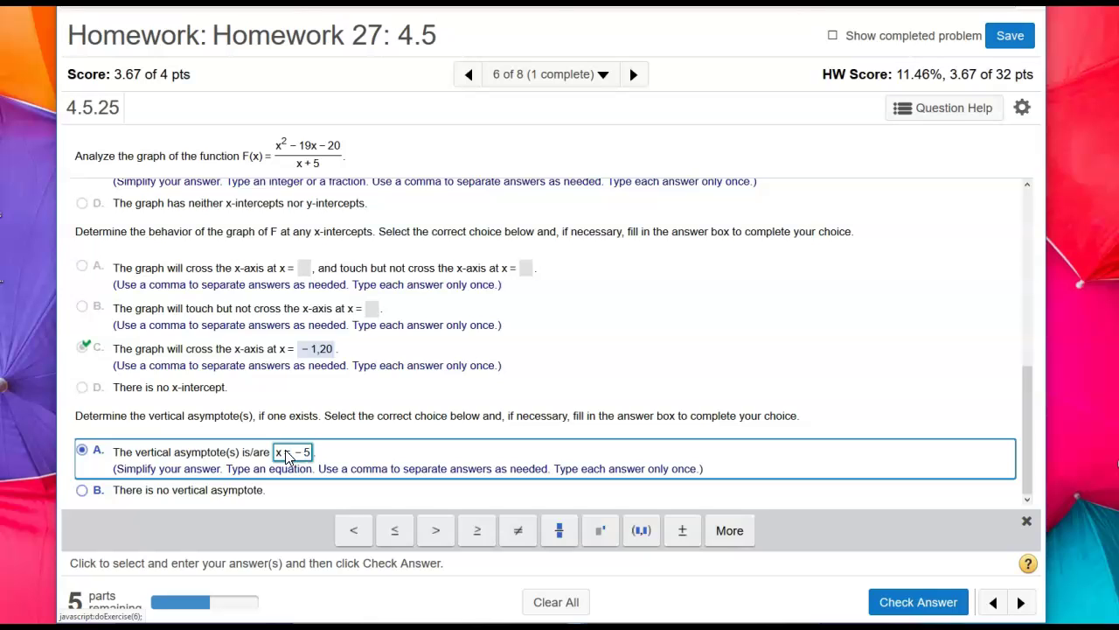
pyautogui.press('Return')
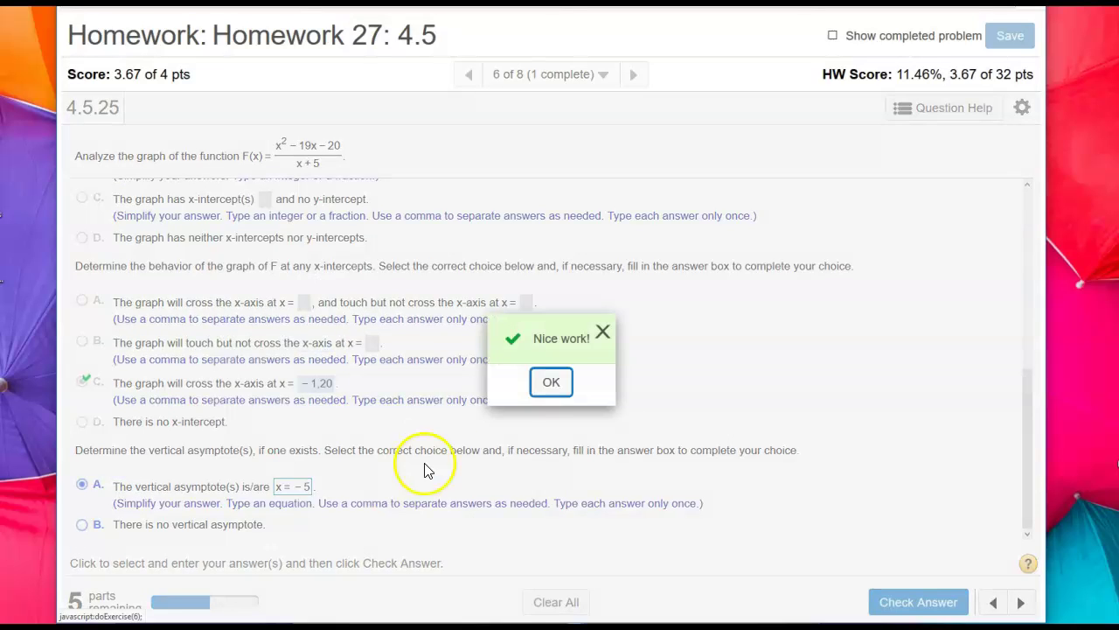
pyautogui.click(547, 382)
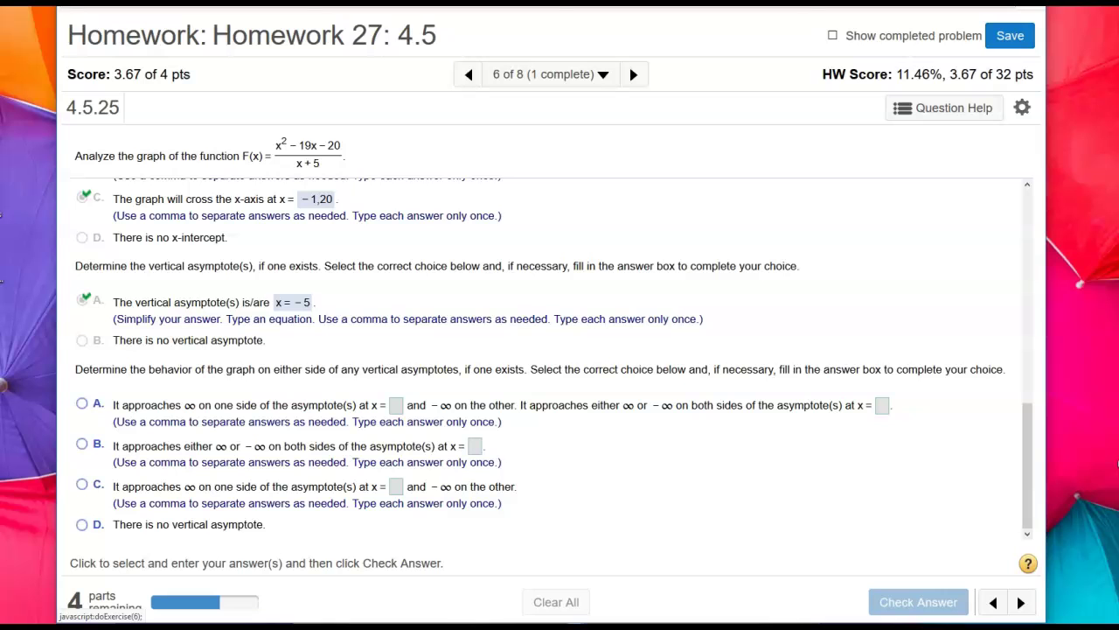
# Bring up the TI-84 emulator, move it aside, and clear the Y1 entry in the function list
pyautogui.click(377, 581)
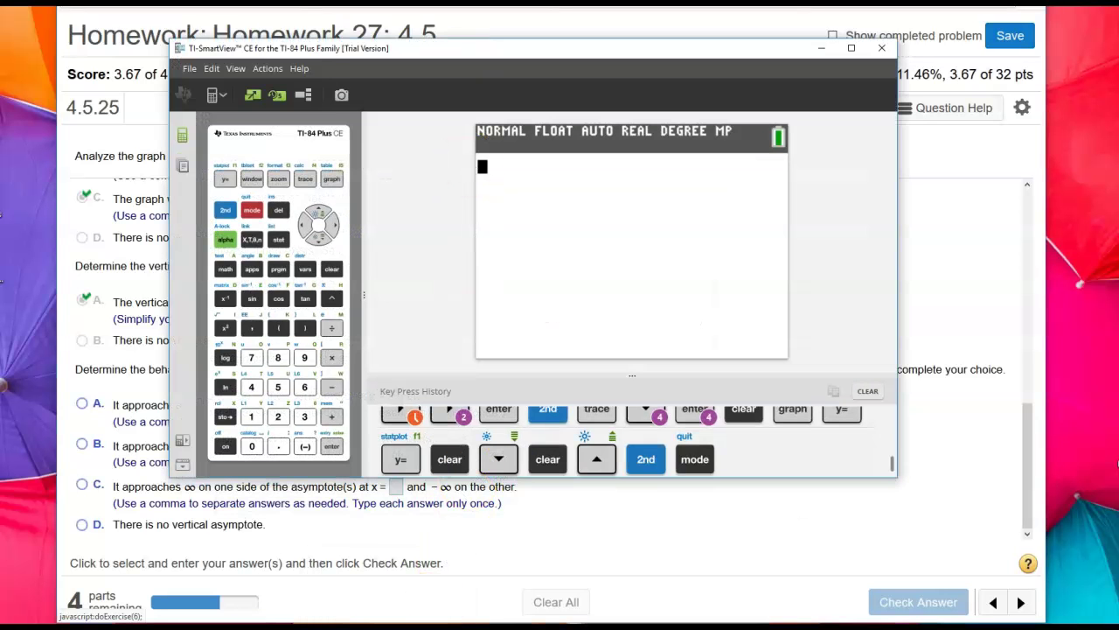
pyautogui.moveTo(349, 54); pyautogui.dragTo(423, 188)
pyautogui.click(300, 317)
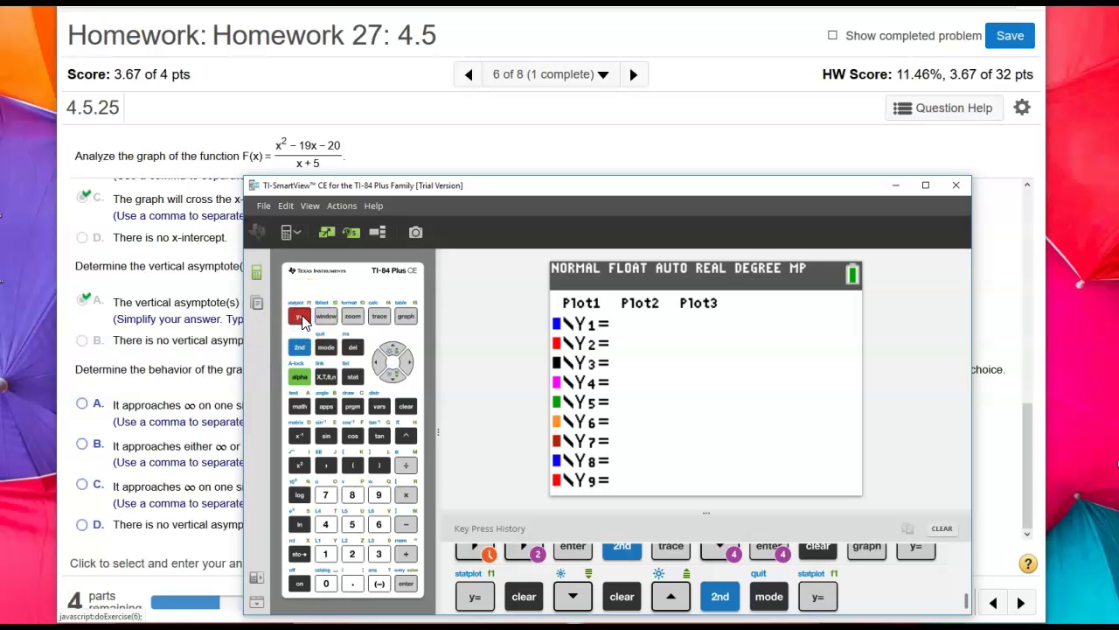
pyautogui.write('(→')
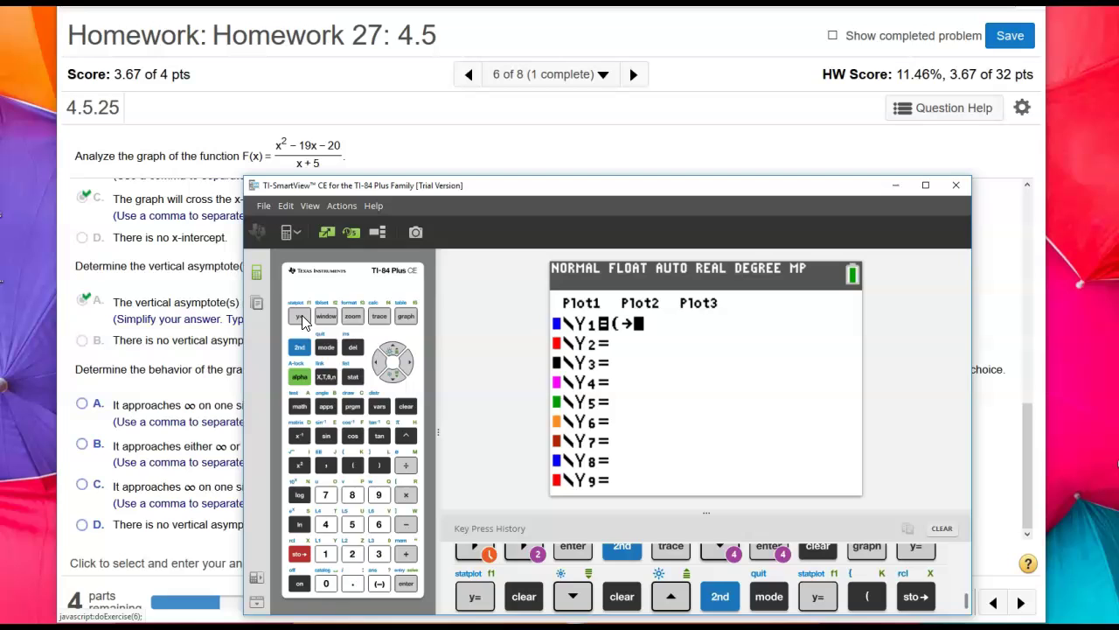
pyautogui.press('BackSpace')
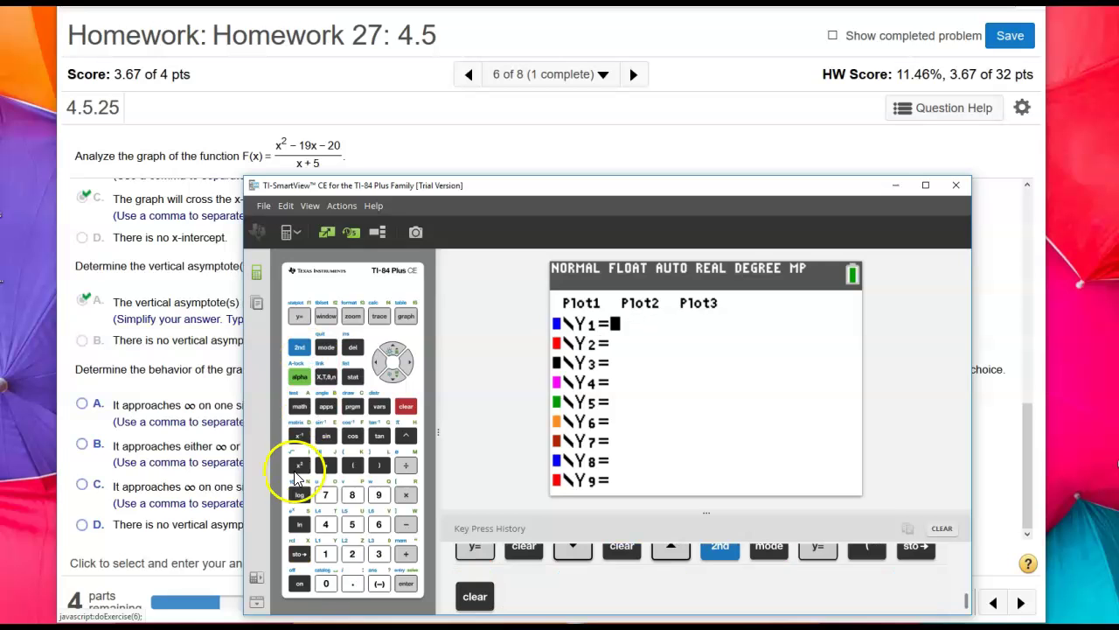
# Key the numerator (X²−19X−20) into Y1
pyautogui.click(353, 464)
pyautogui.click(324, 376)
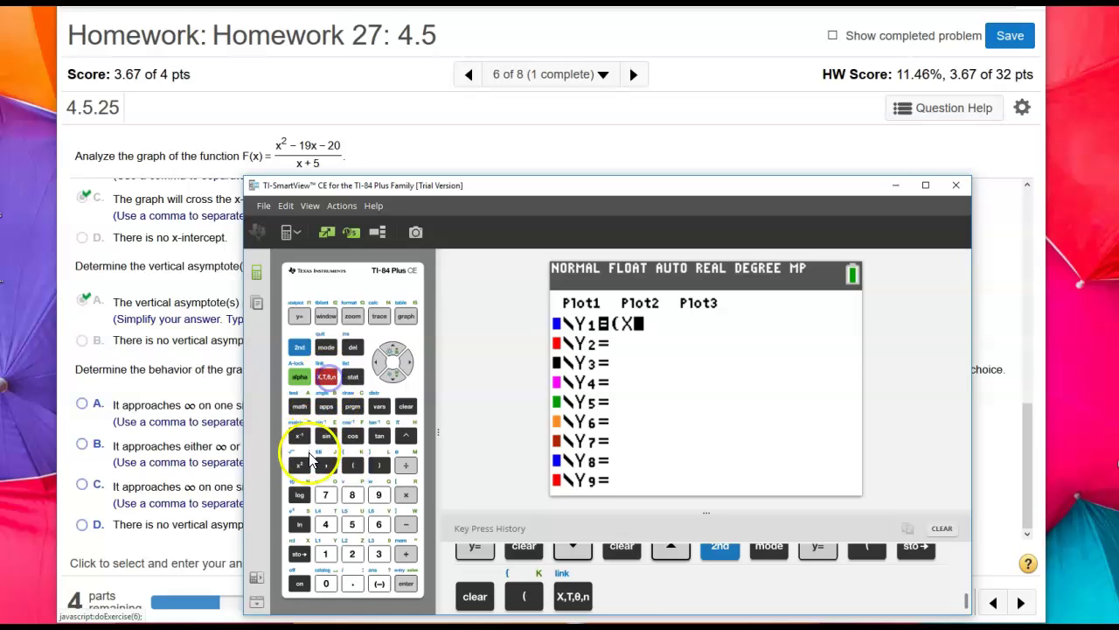
pyautogui.click(300, 465)
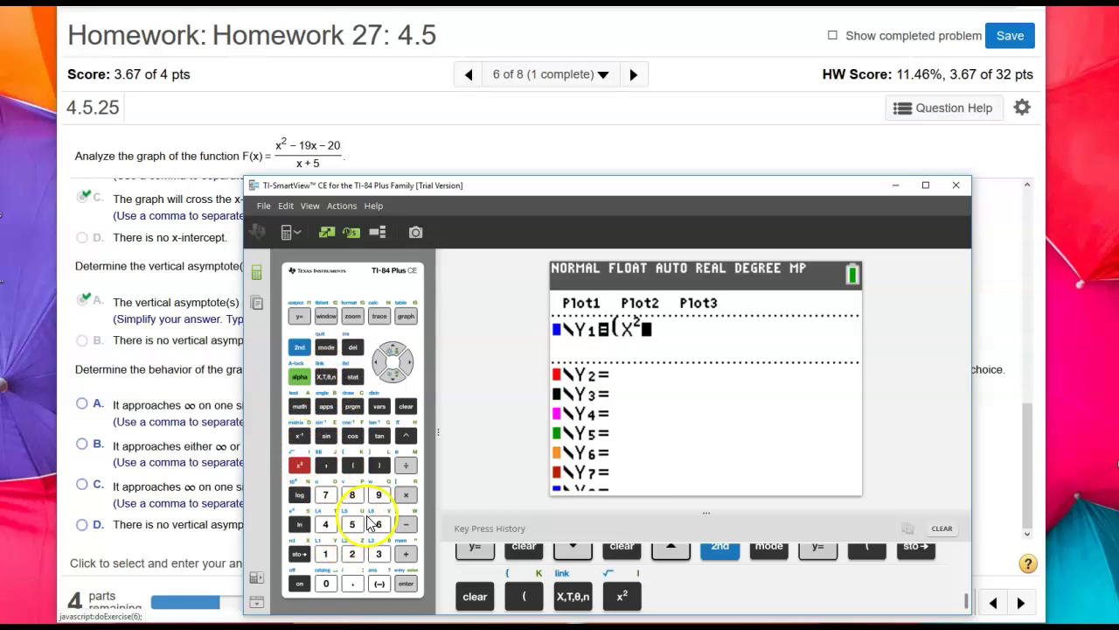
pyautogui.click(406, 523)
pyautogui.click(326, 553)
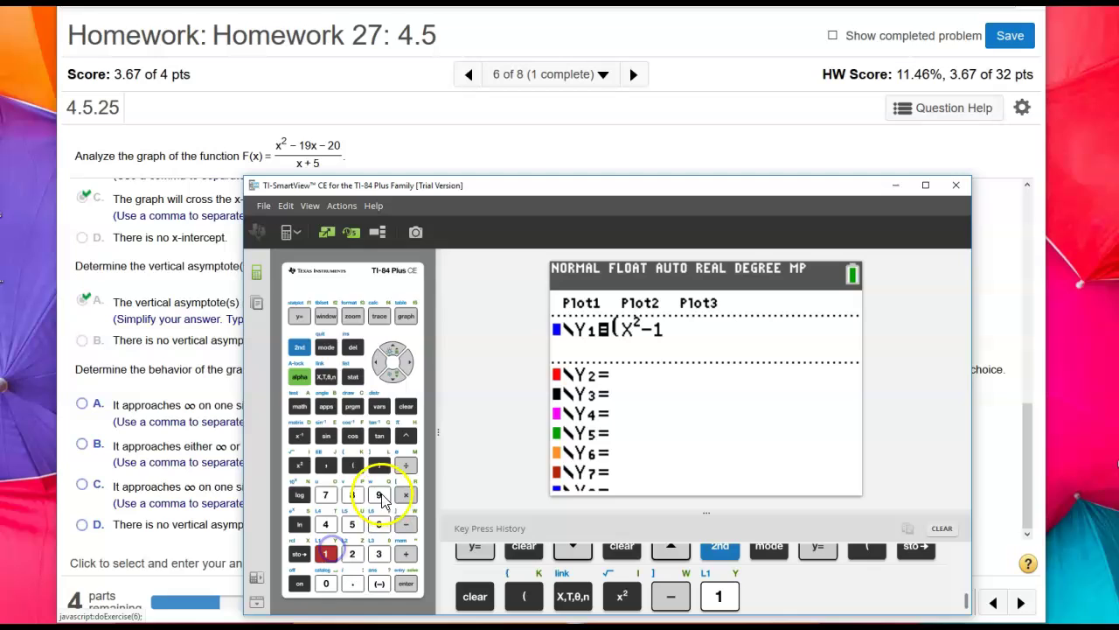
pyautogui.click(378, 495)
pyautogui.click(326, 376)
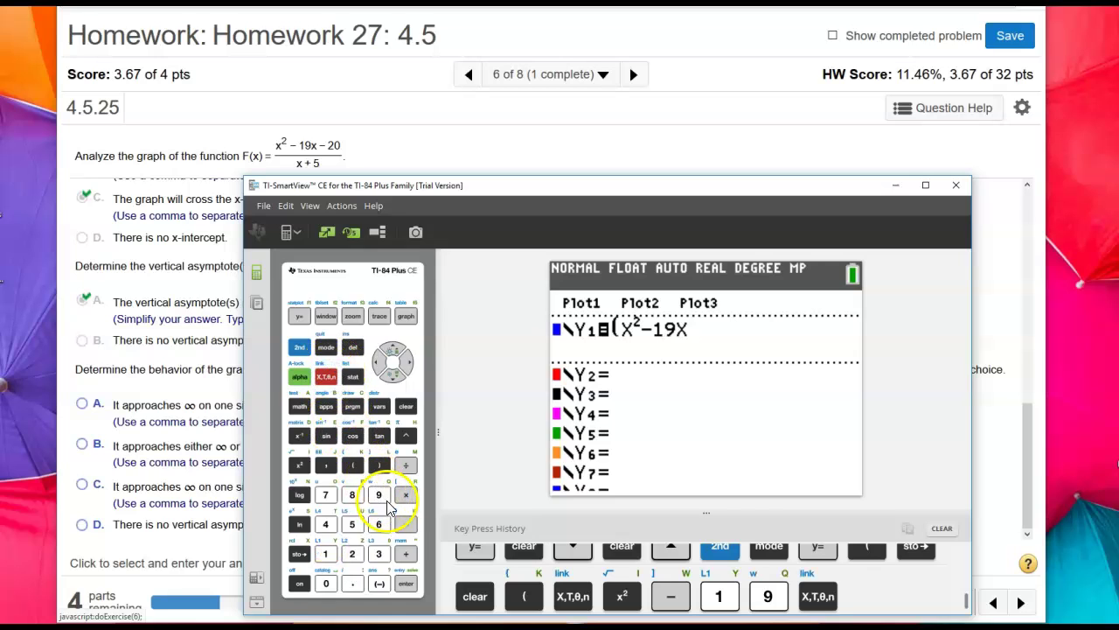
pyautogui.click(406, 524)
pyautogui.click(352, 553)
pyautogui.click(324, 583)
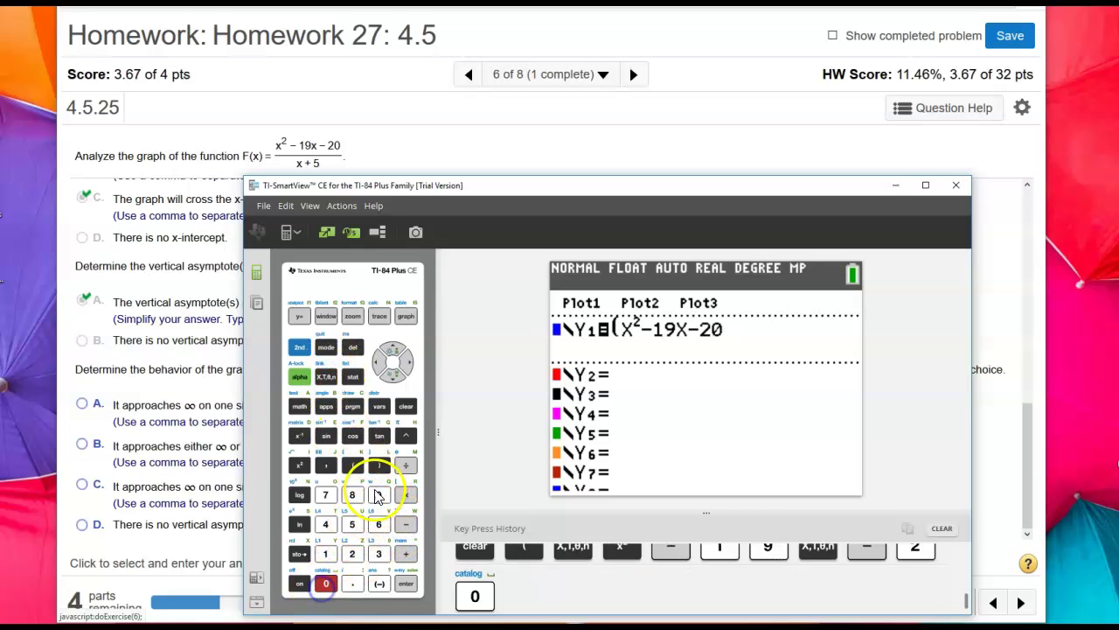
pyautogui.click(379, 464)
# Divide by (X+5) to complete Y1, graph it, and minimize the calculator
pyautogui.click(406, 465)
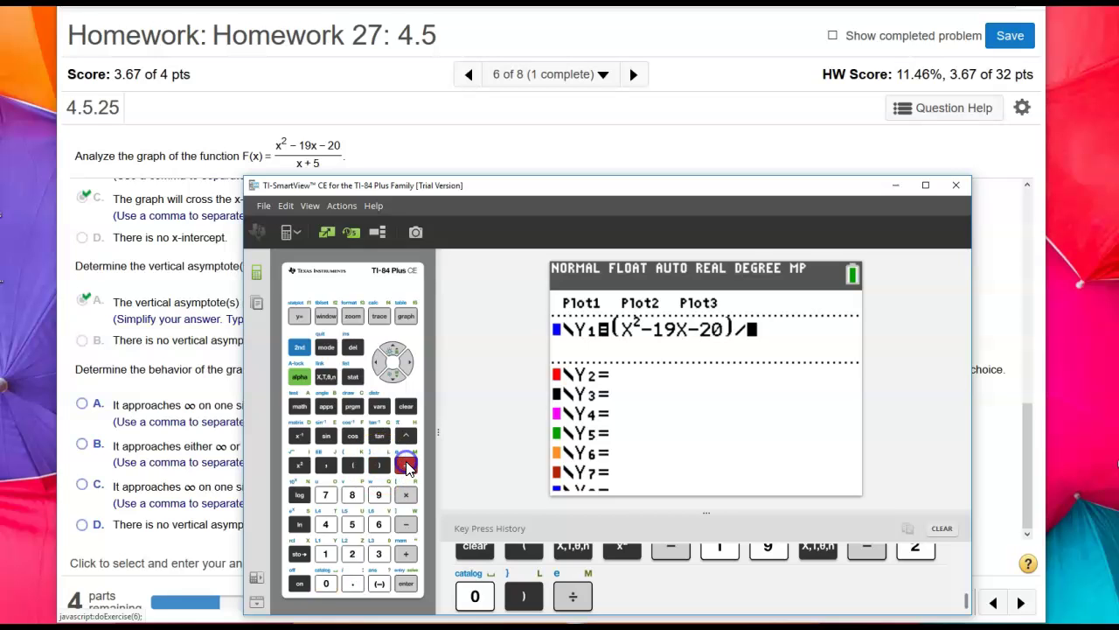
pyautogui.click(353, 464)
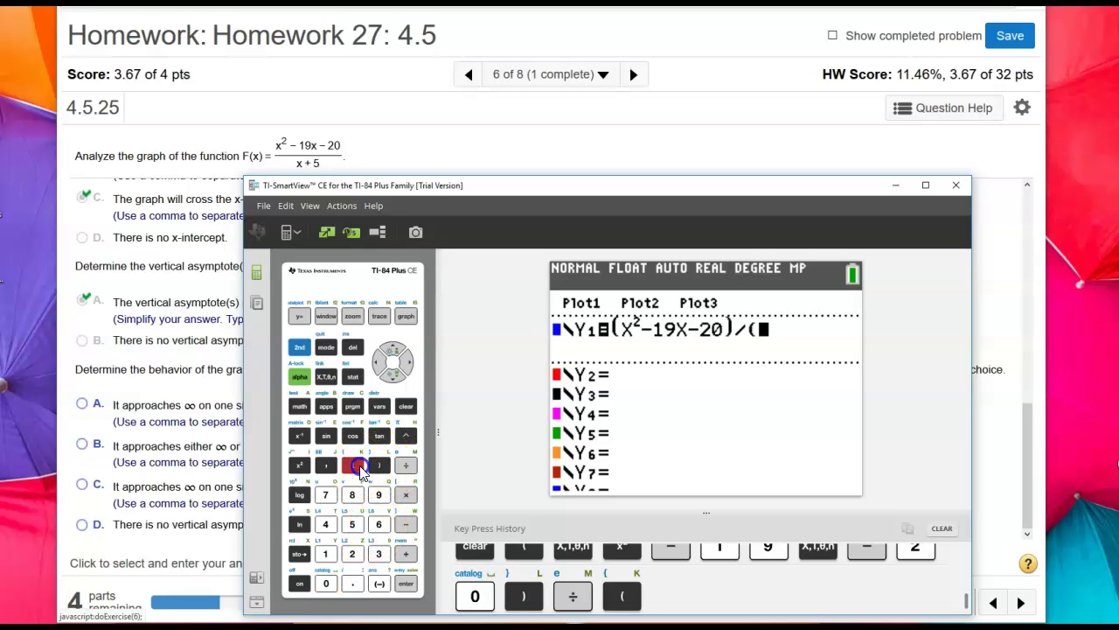
pyautogui.click(327, 377)
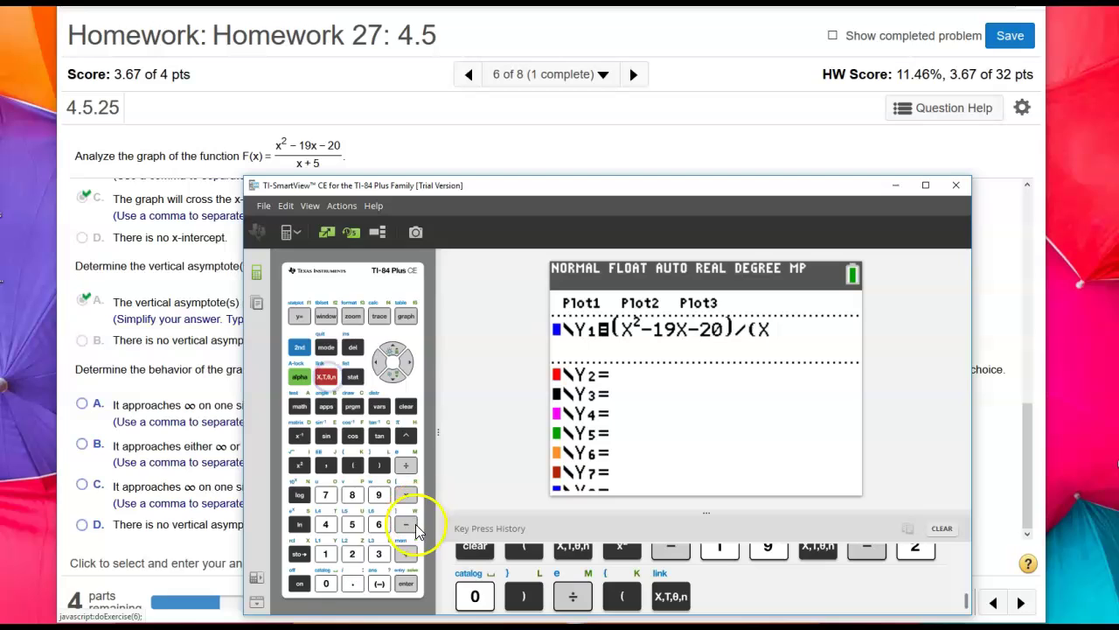
pyautogui.click(406, 552)
pyautogui.click(359, 527)
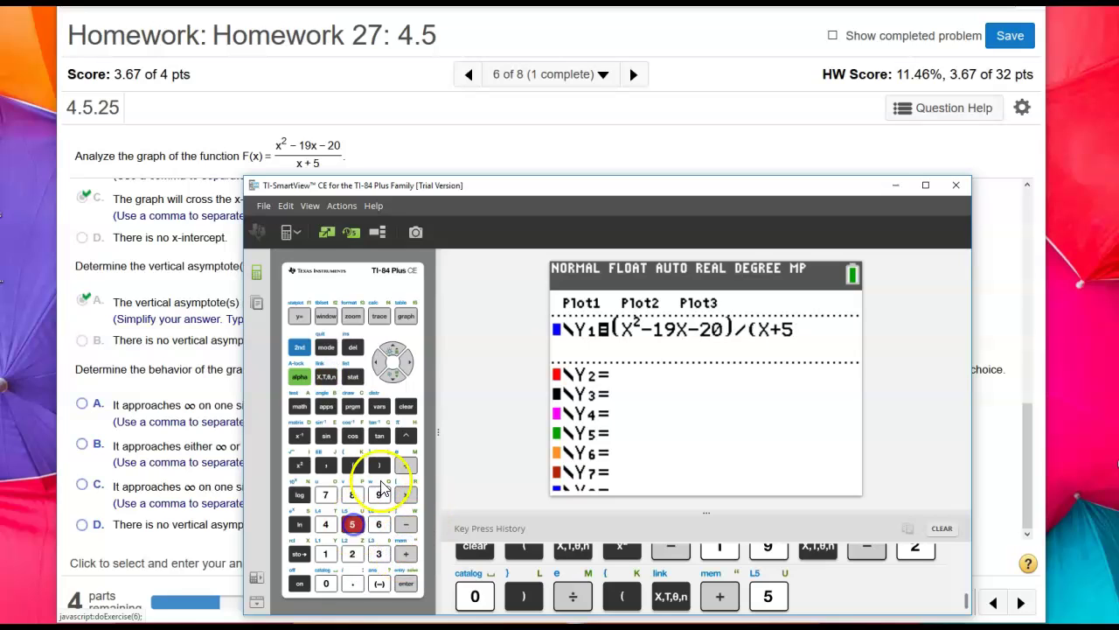
pyautogui.click(379, 464)
pyautogui.click(407, 584)
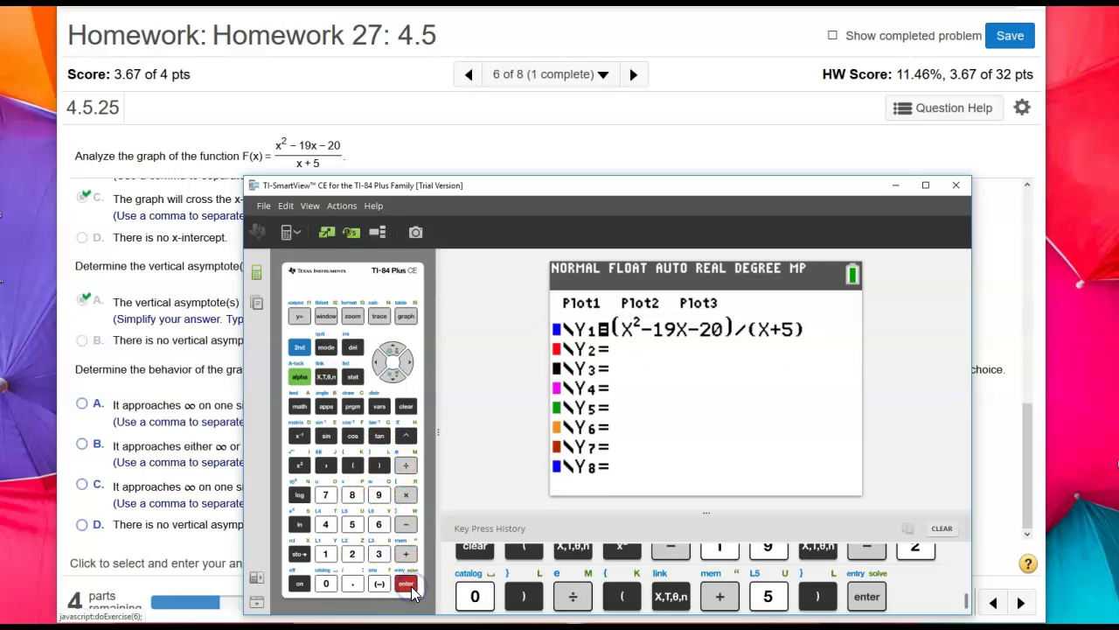
pyautogui.click(406, 317)
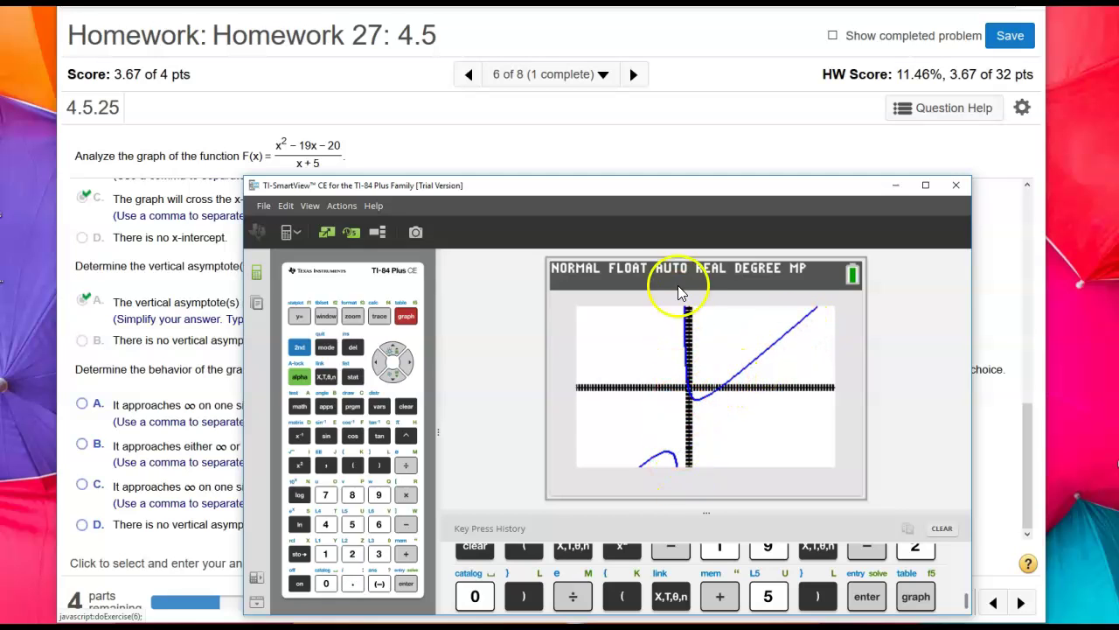
pyautogui.click(896, 184)
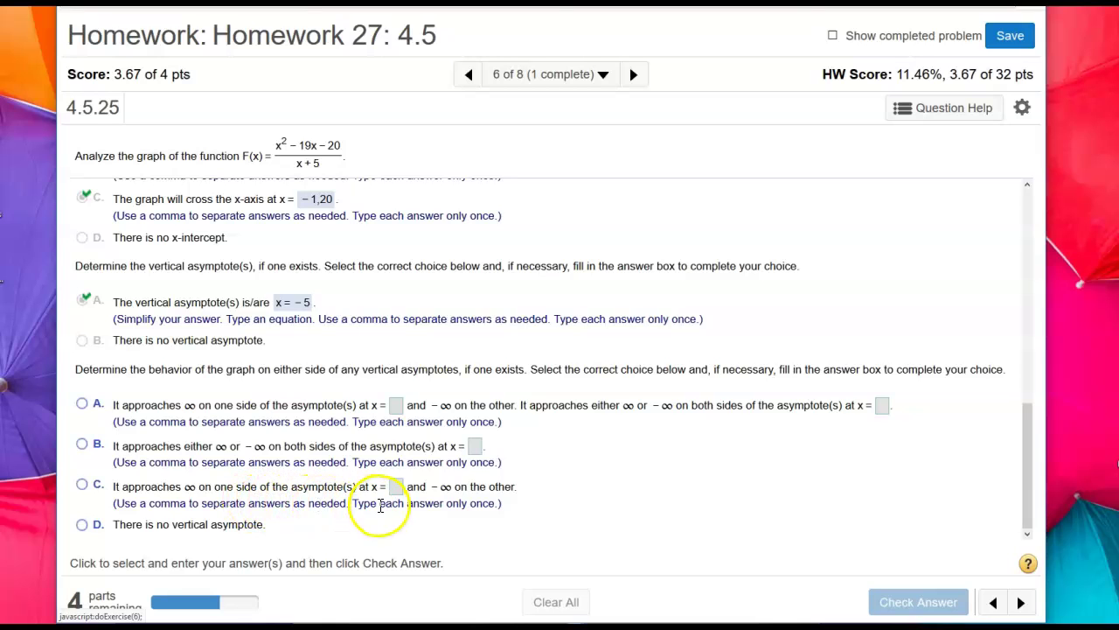
# Answer choice C with x = −5 and have it graded correct
pyautogui.click(398, 492)
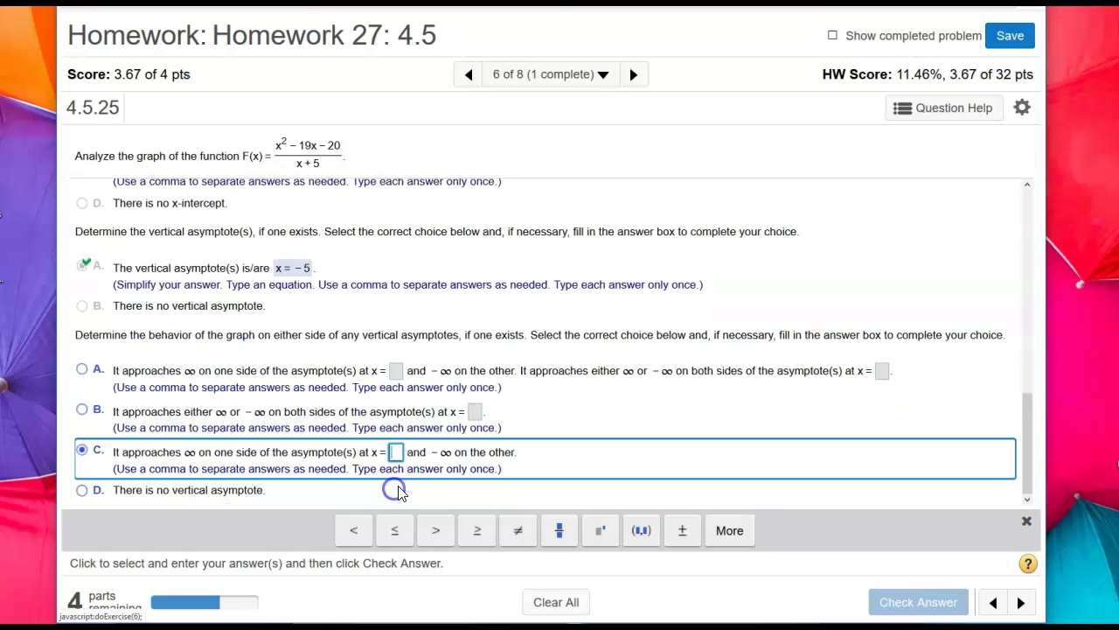
pyautogui.write('-')
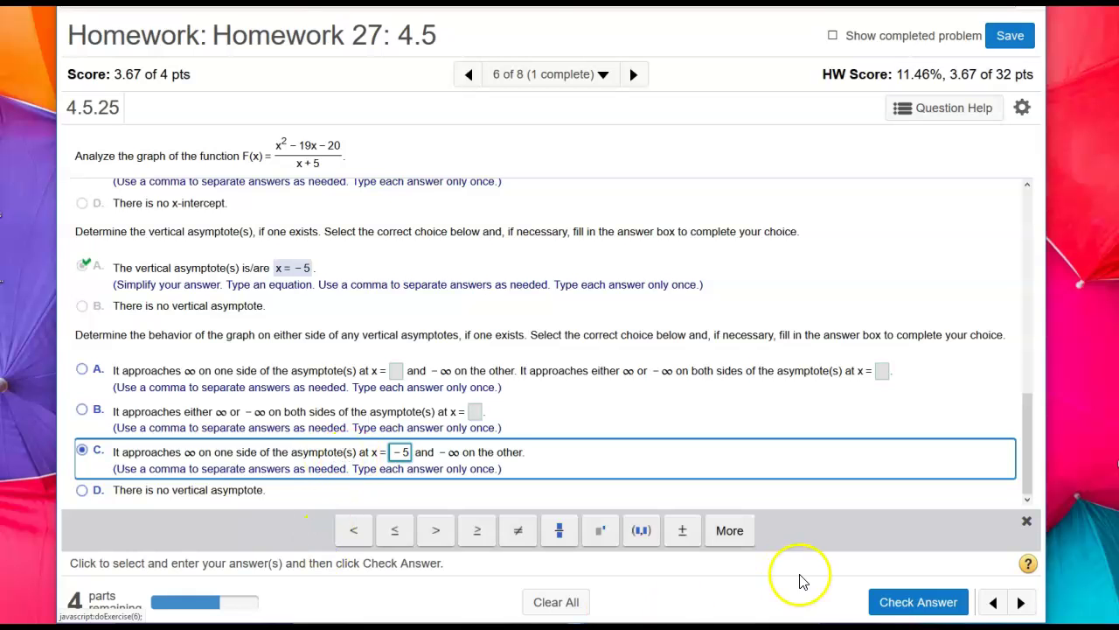
pyautogui.click(889, 601)
pyautogui.click(547, 382)
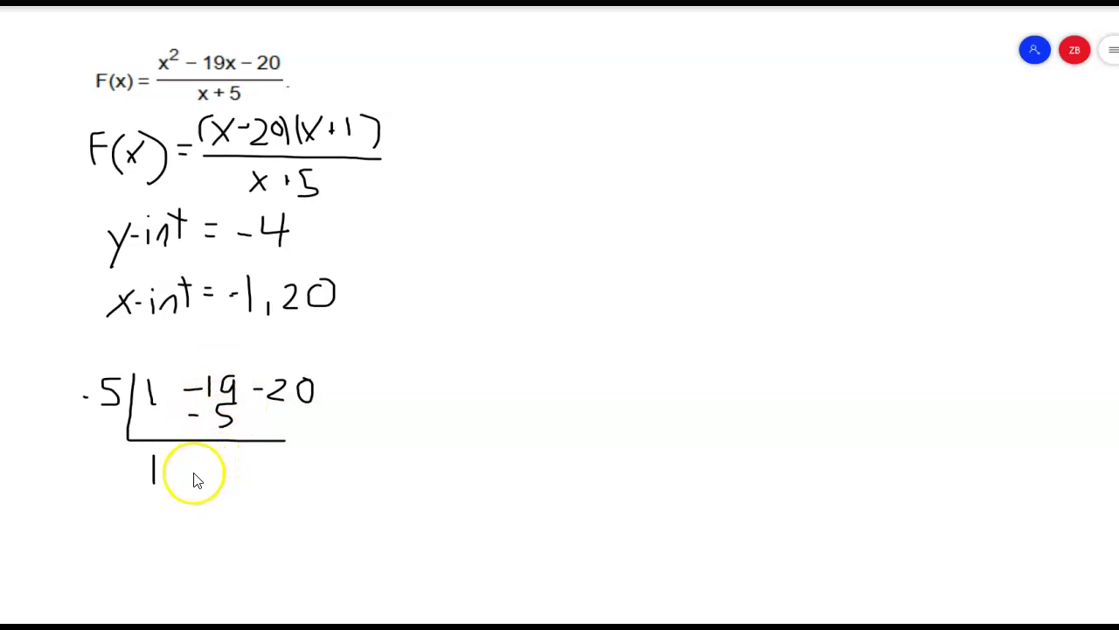
# Write −24 in the result row and y = x − 24 beneath the division
pyautogui.moveTo(186, 470)
pyautogui.mouseDown()
pyautogui.moveTo(210, 454)
pyautogui.moveTo(204, 475)
pyautogui.moveTo(218, 479)
pyautogui.moveTo(246, 453)
pyautogui.moveTo(242, 487)
pyautogui.mouseUp()
pyautogui.moveTo(120, 522)
pyautogui.mouseDown()
pyautogui.moveTo(128, 551)
pyautogui.moveTo(160, 522)
pyautogui.moveTo(197, 527)
pyautogui.moveTo(208, 540)
pyautogui.mouseUp()
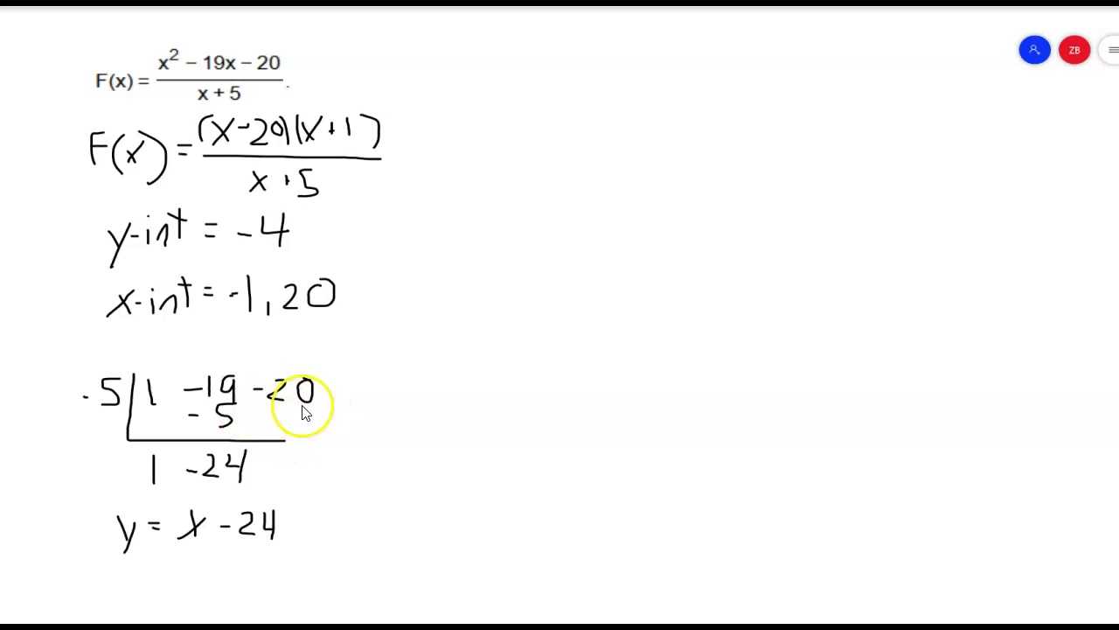
pyautogui.click(280, 365)
pyautogui.click(331, 551)
pyautogui.moveTo(314, 627)
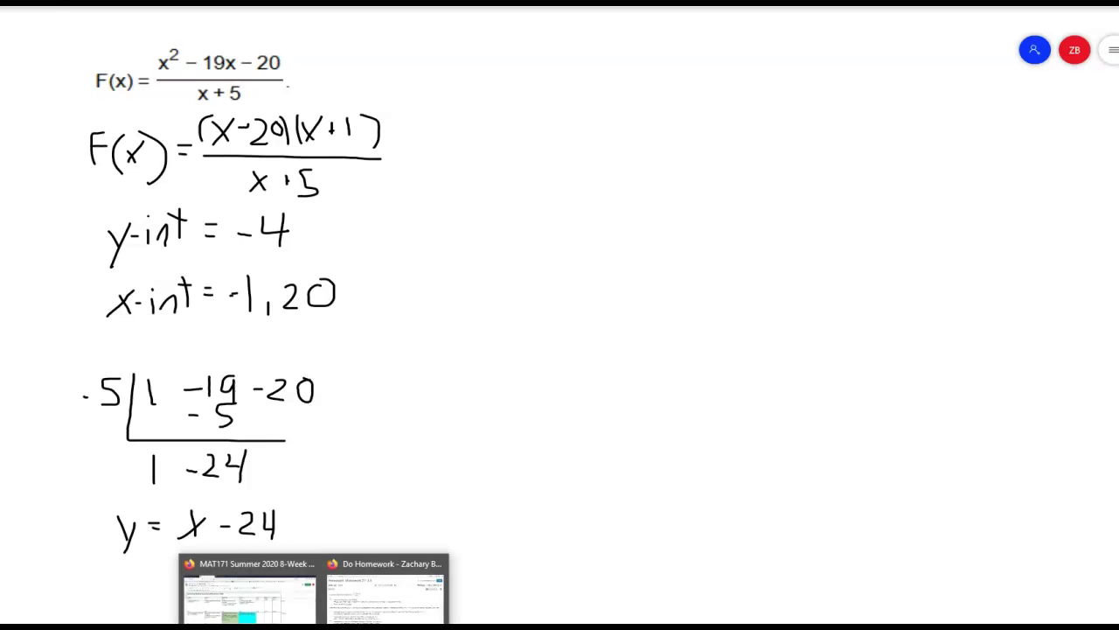
# Answer choice A with y = x − 24 and have it graded correct
pyautogui.click(385, 584)
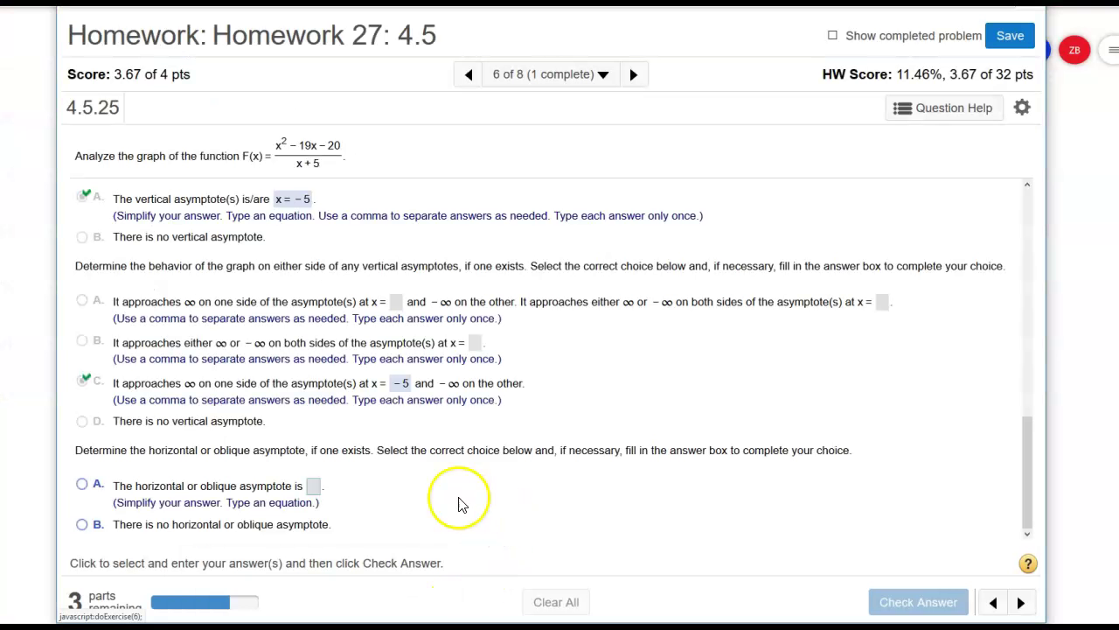
pyautogui.click(91, 488)
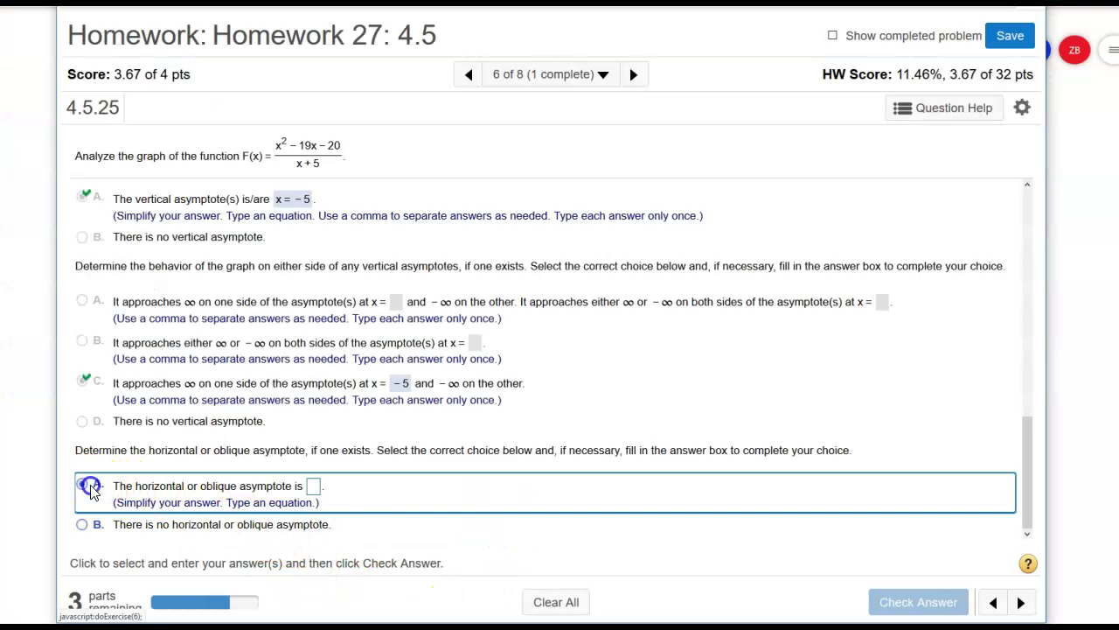
pyautogui.click(313, 486)
pyautogui.write('y = x − 24')
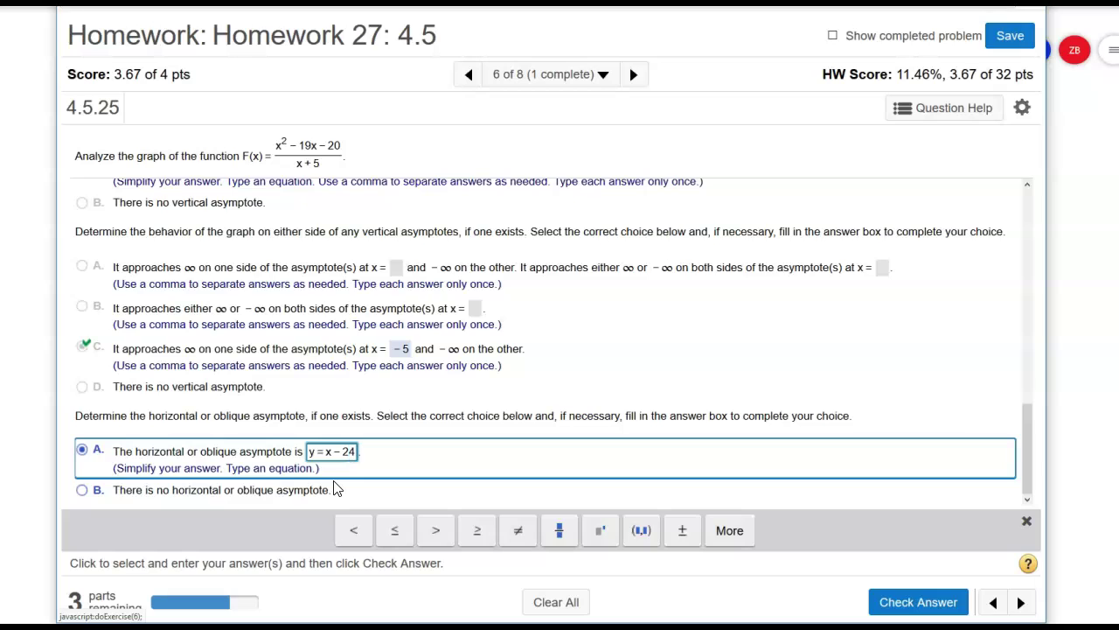
pyautogui.press('Return')
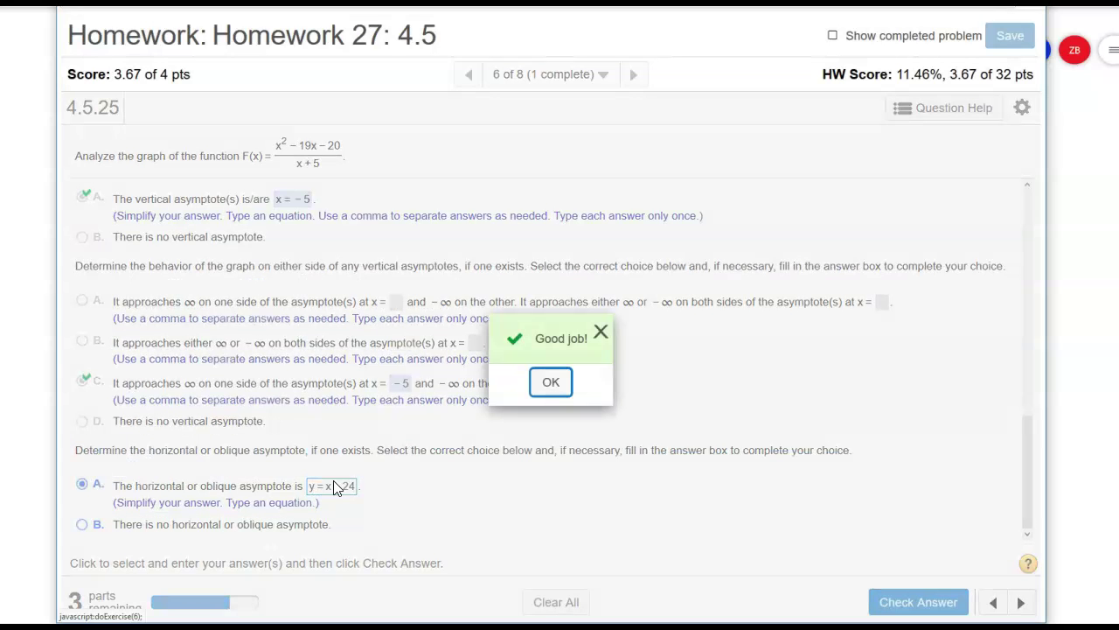
pyautogui.click(556, 384)
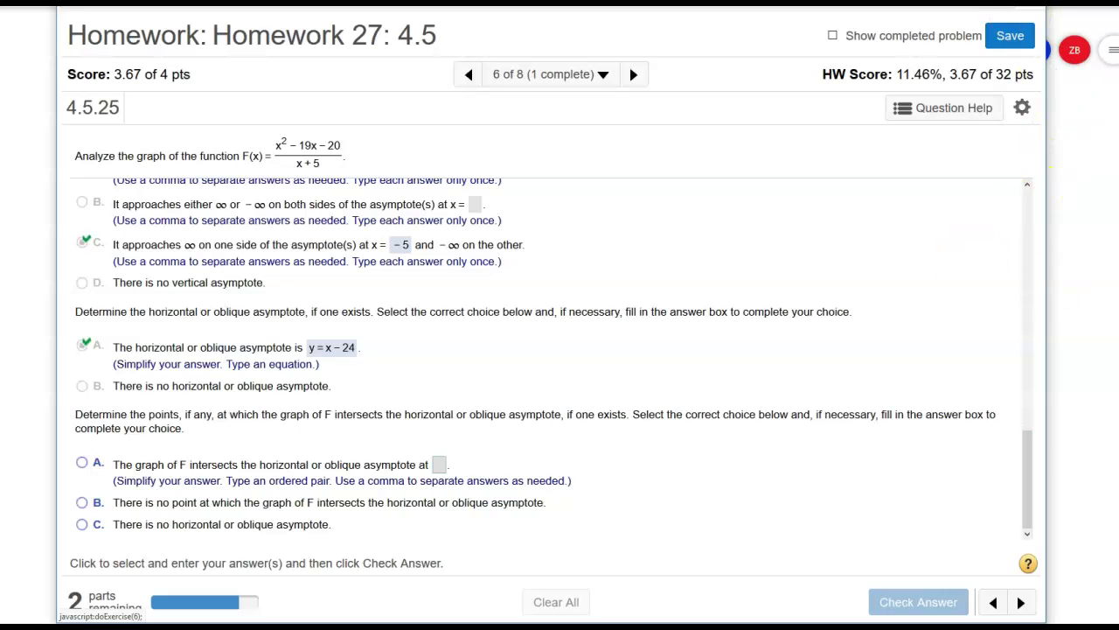
# Switch to the whiteboard notes, then bring back the calculator showing F's graph
pyautogui.hotkey('alt', 'Tab')
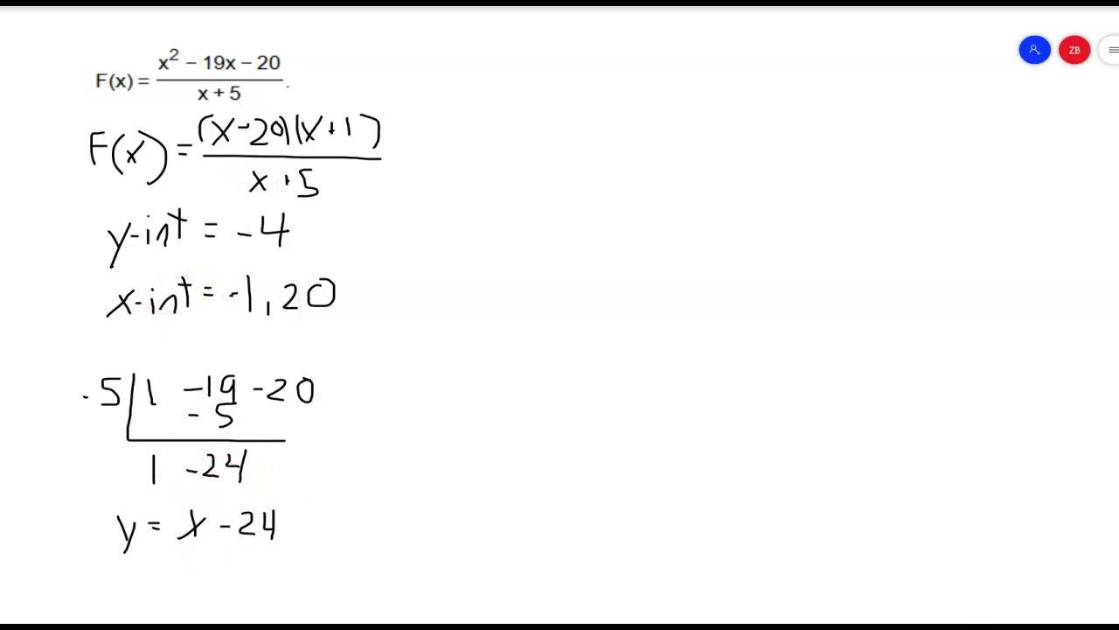
pyautogui.hotkey('alt', 'Tab')
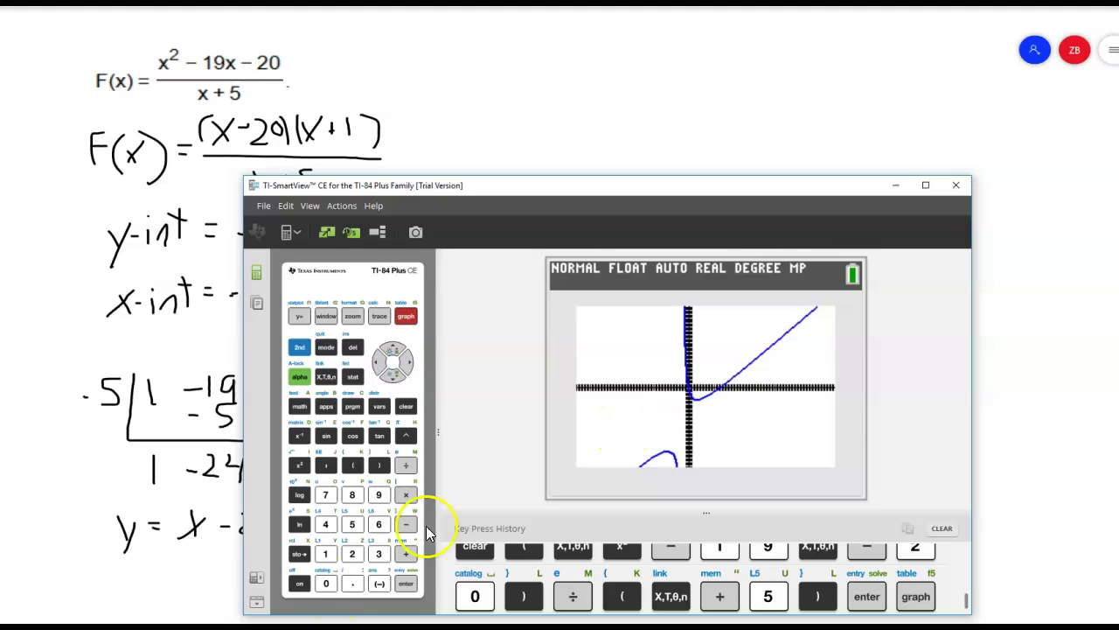
# Set Y2 to X−24 and graph it together with Y1
pyautogui.click(299, 316)
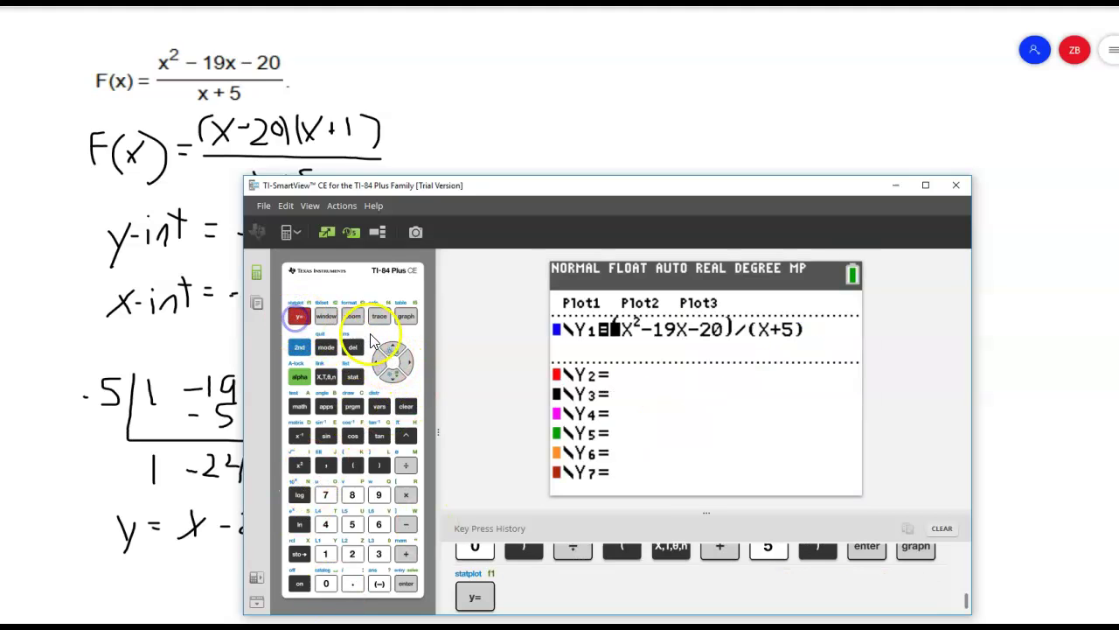
pyautogui.press('Down')
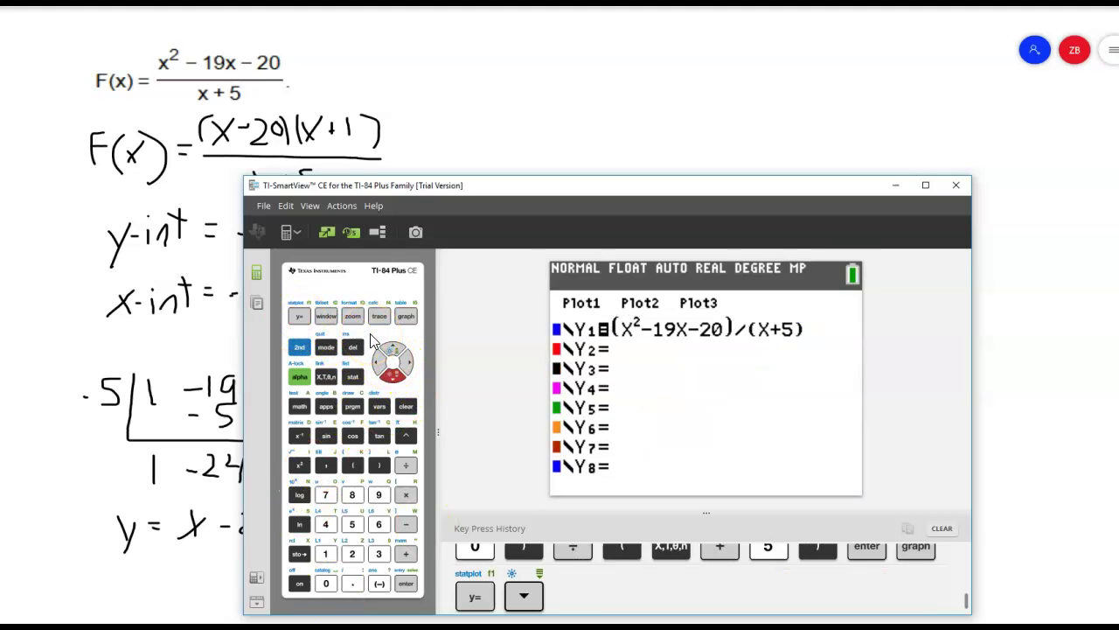
pyautogui.press('x')
pyautogui.press('-')
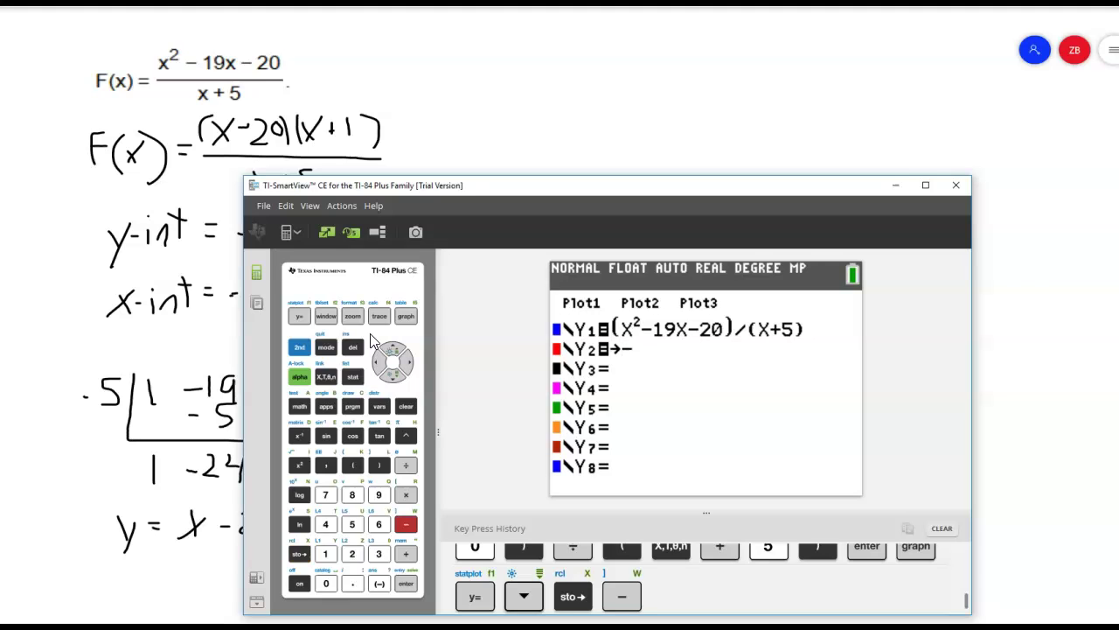
pyautogui.press('BackSpace')
pyautogui.press('BackSpace')
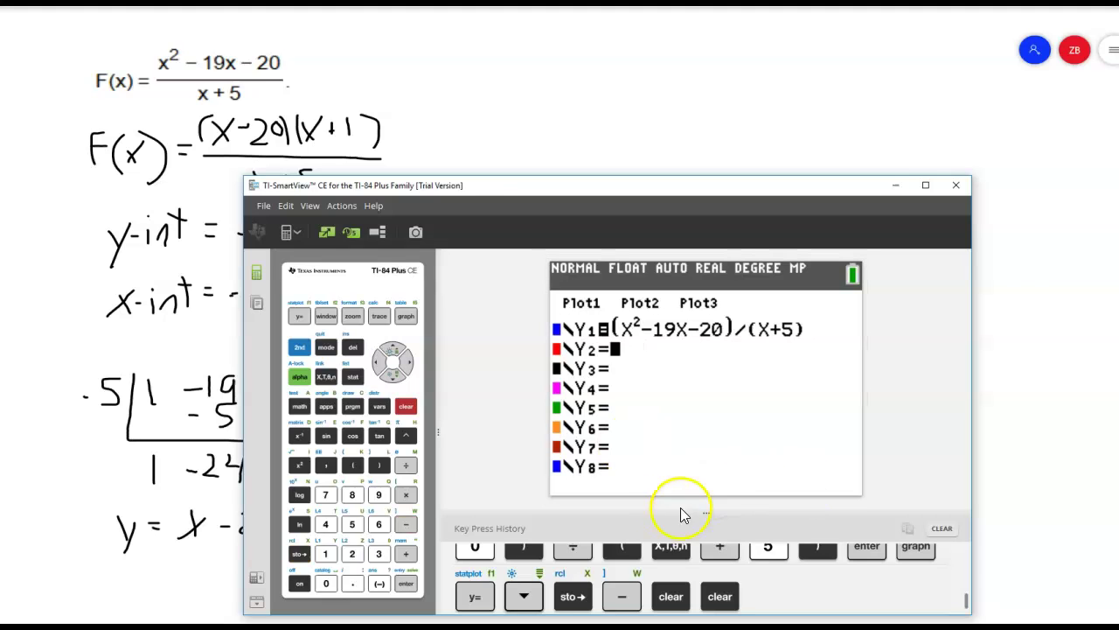
pyautogui.click(326, 376)
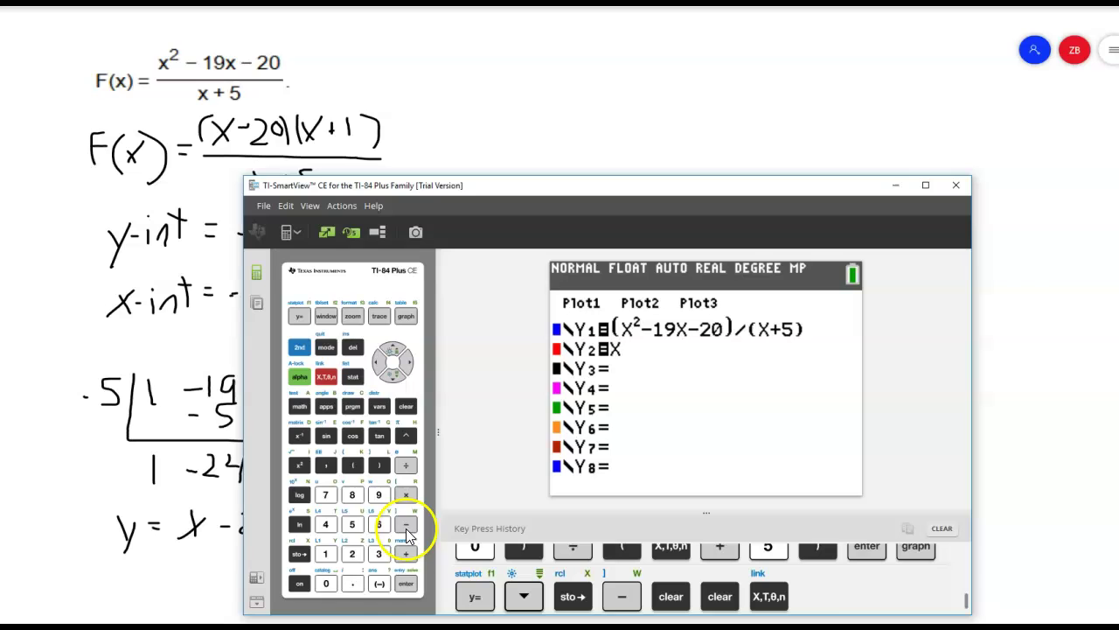
pyautogui.click(406, 524)
pyautogui.click(353, 553)
pyautogui.click(325, 524)
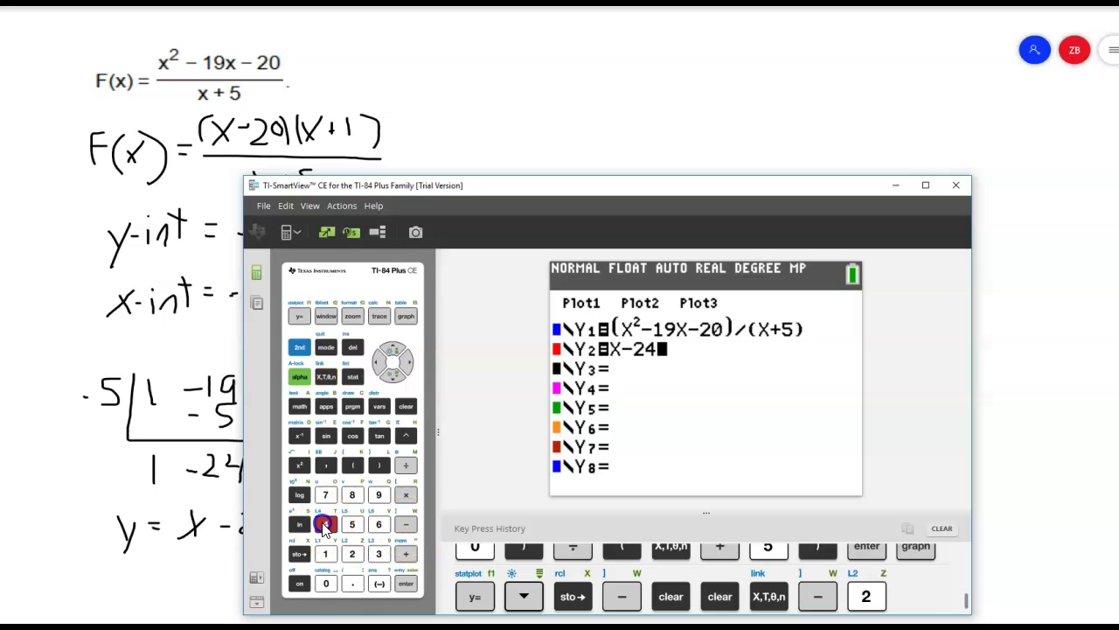
pyautogui.click(408, 583)
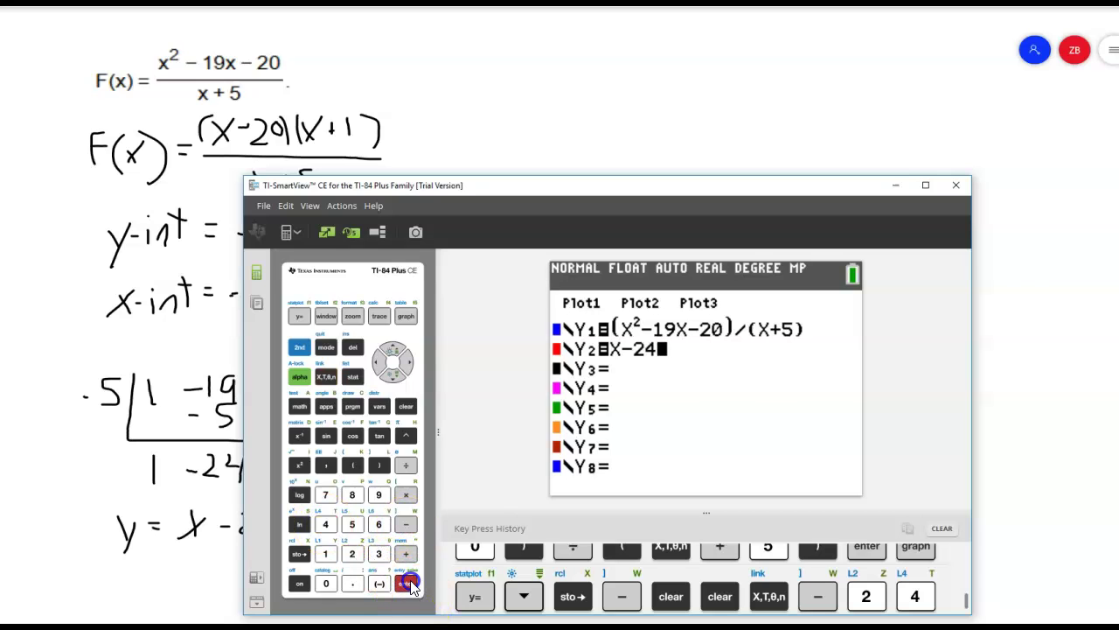
pyautogui.click(406, 316)
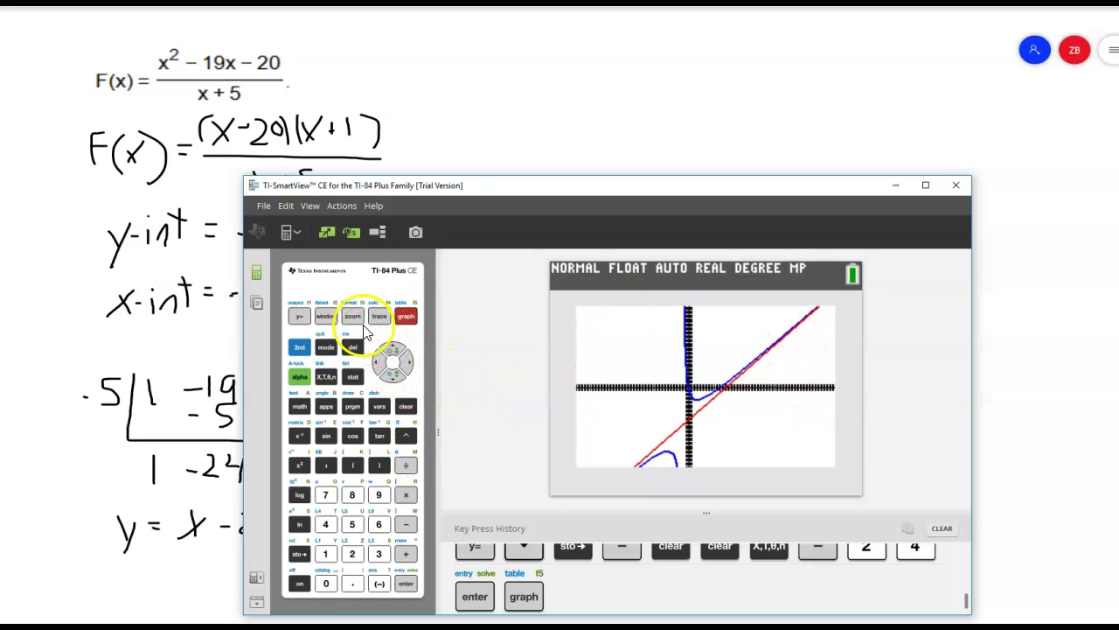
# Apply Zoom Out, confirming the zoom centre, to widen the window
pyautogui.click(352, 315)
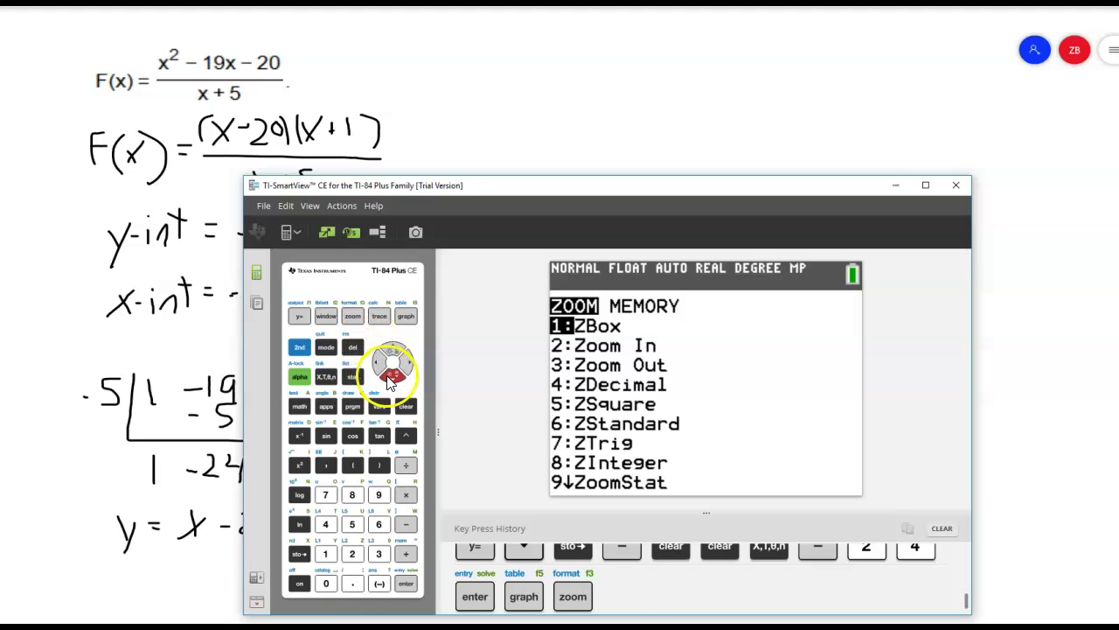
pyautogui.click(392, 376)
pyautogui.click(391, 376)
pyautogui.click(407, 586)
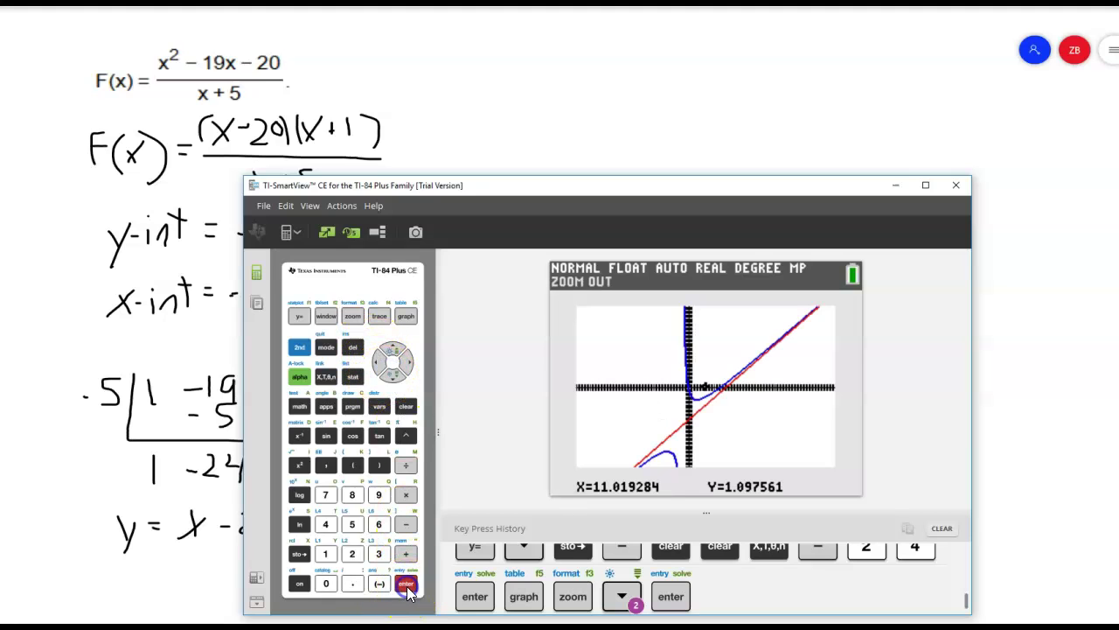
pyautogui.click(406, 586)
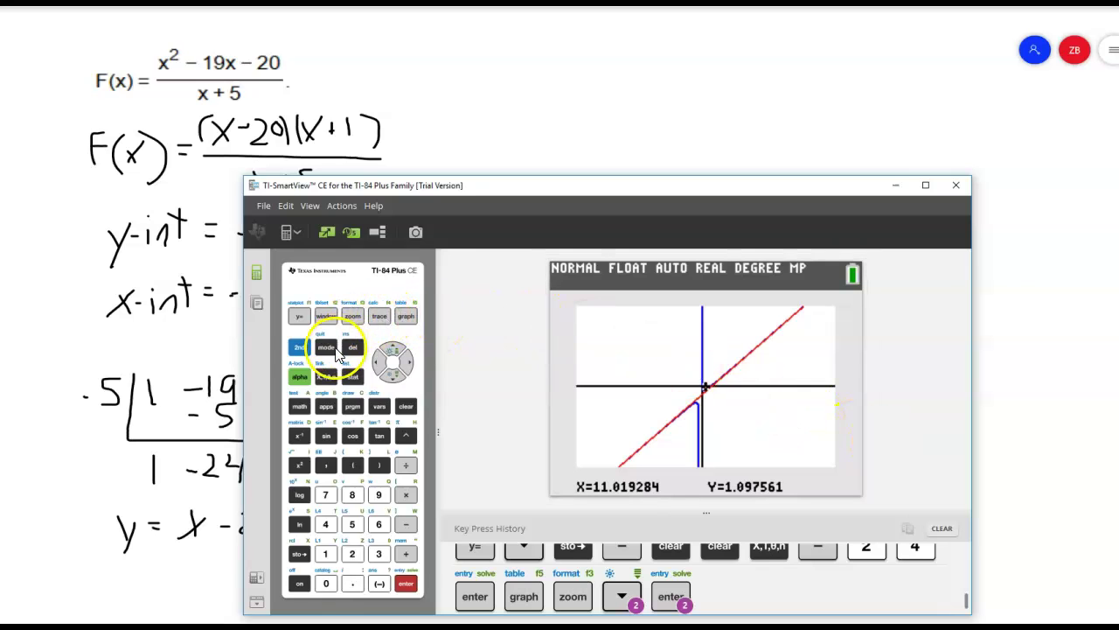
# Run intersect on Y1 and Y2, get the no-sign-change error, and minimize the calculator
pyautogui.click(299, 347)
pyautogui.click(379, 316)
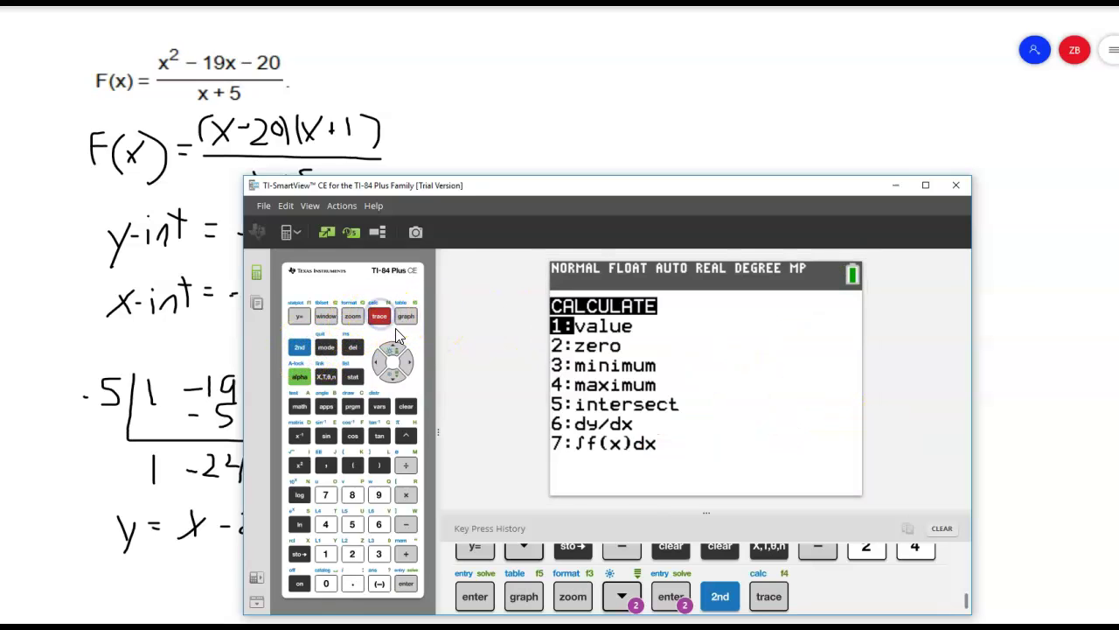
pyautogui.click(394, 374)
pyautogui.click(394, 374)
pyautogui.click(394, 375)
pyautogui.click(395, 375)
pyautogui.click(406, 584)
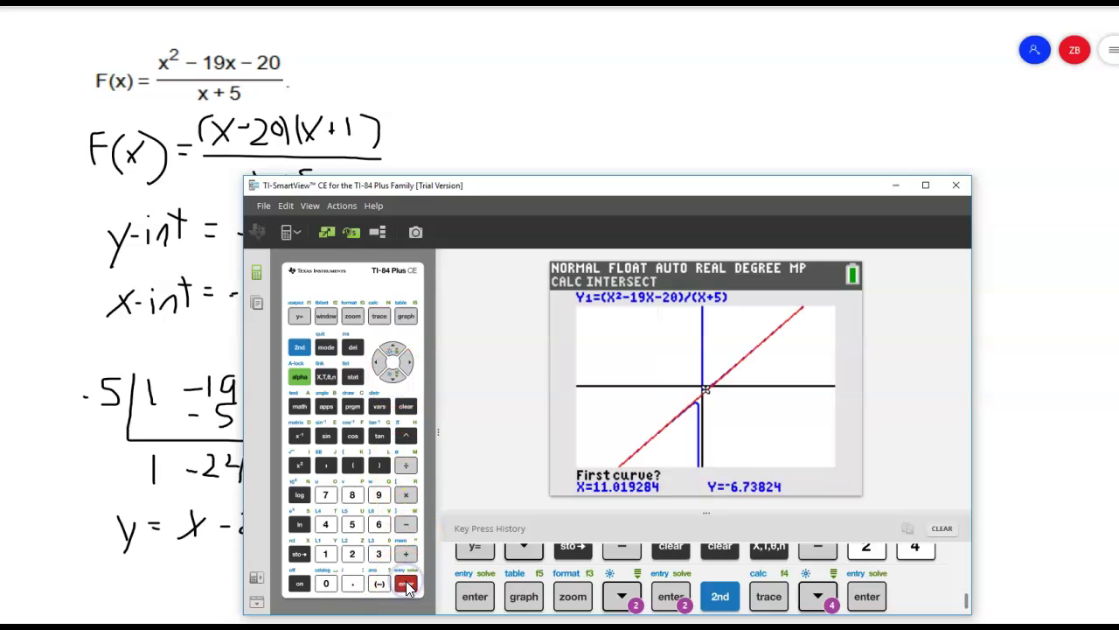
pyautogui.click(405, 583)
pyautogui.click(405, 583)
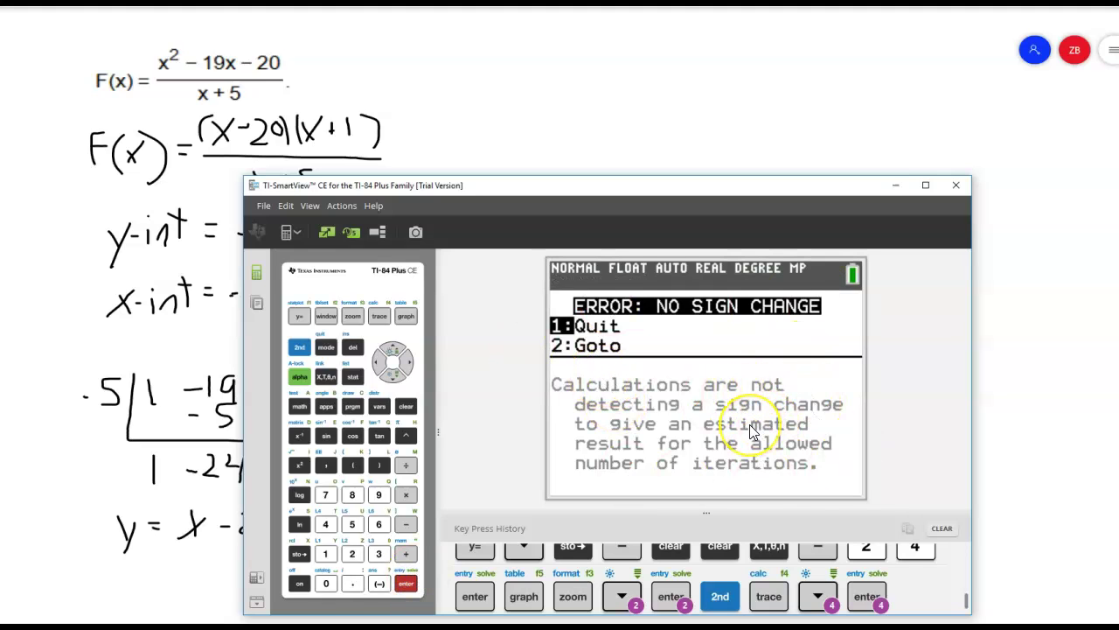
pyautogui.click(898, 185)
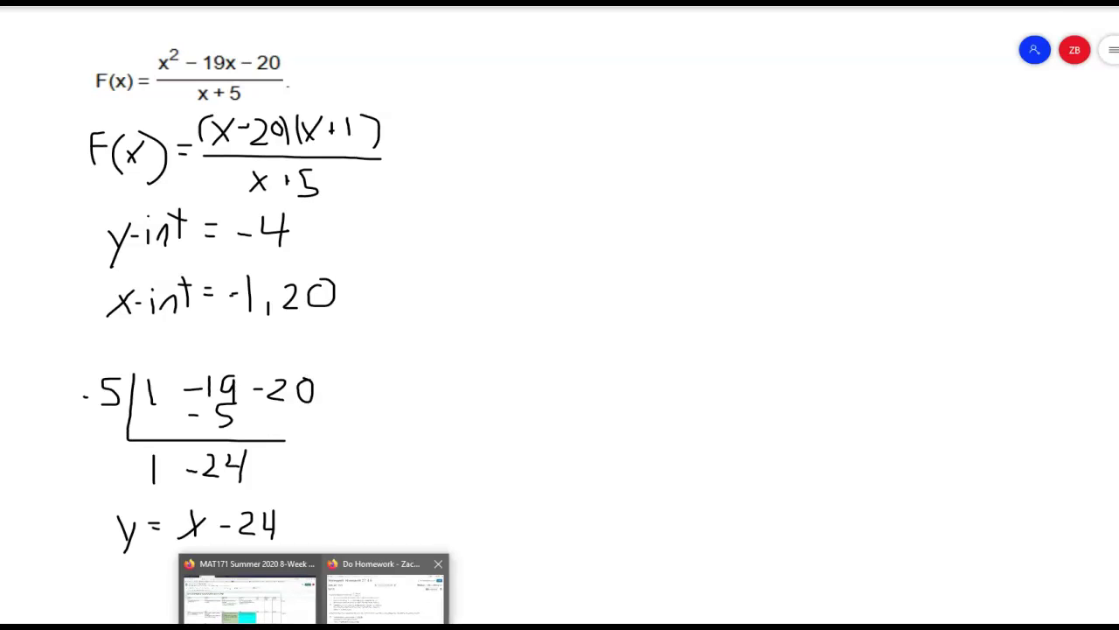
# Answer choice B, no intersection with the asymptote, and have it marked correct
pyautogui.click(385, 577)
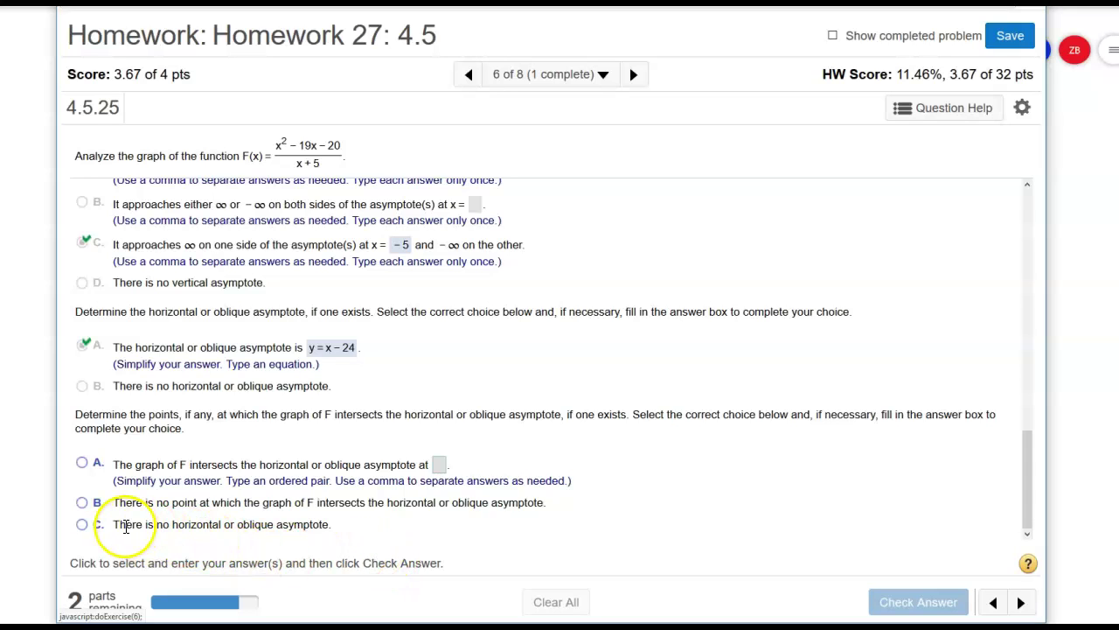
pyautogui.click(88, 505)
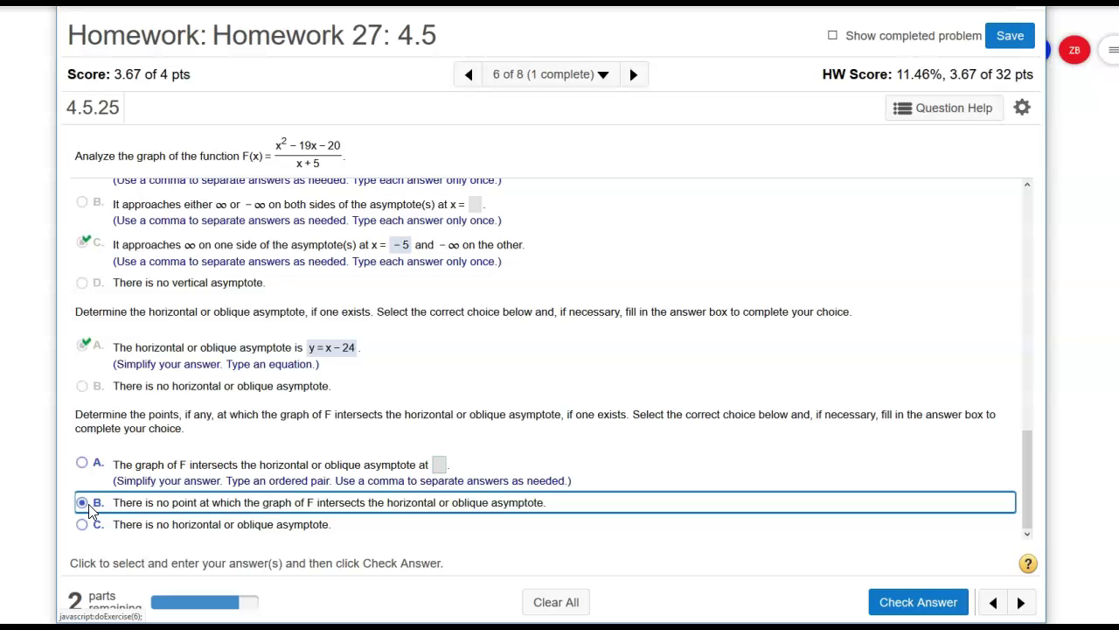
pyautogui.click(904, 605)
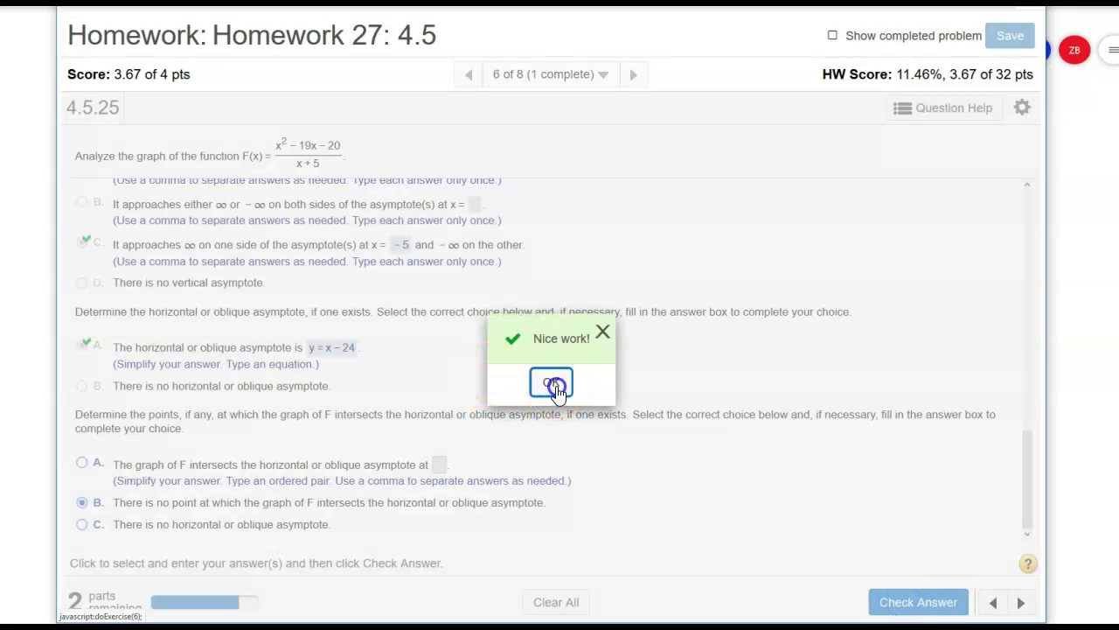
pyautogui.click(557, 389)
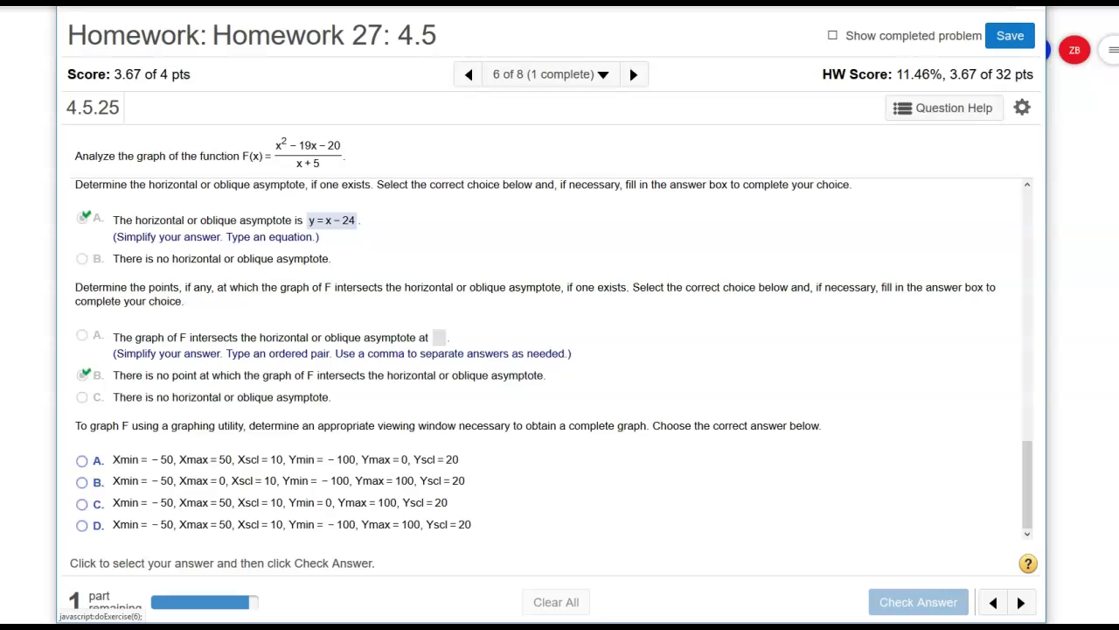
# Bring the calculator back, quit the error, and redraw both functions
pyautogui.hotkey('alt', 'Tab')
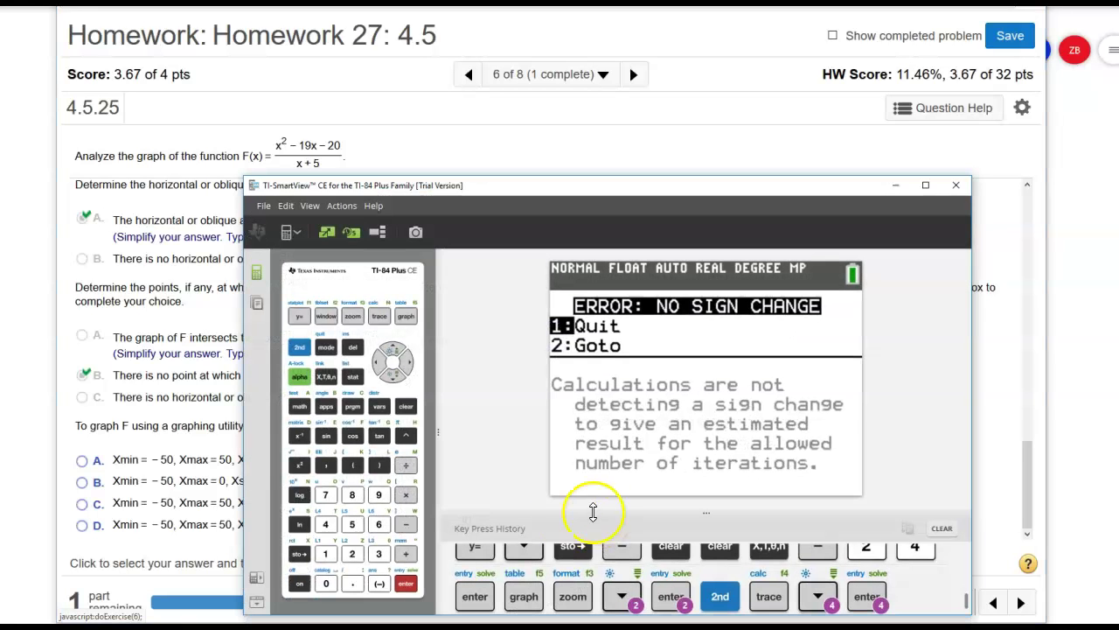
pyautogui.click(407, 317)
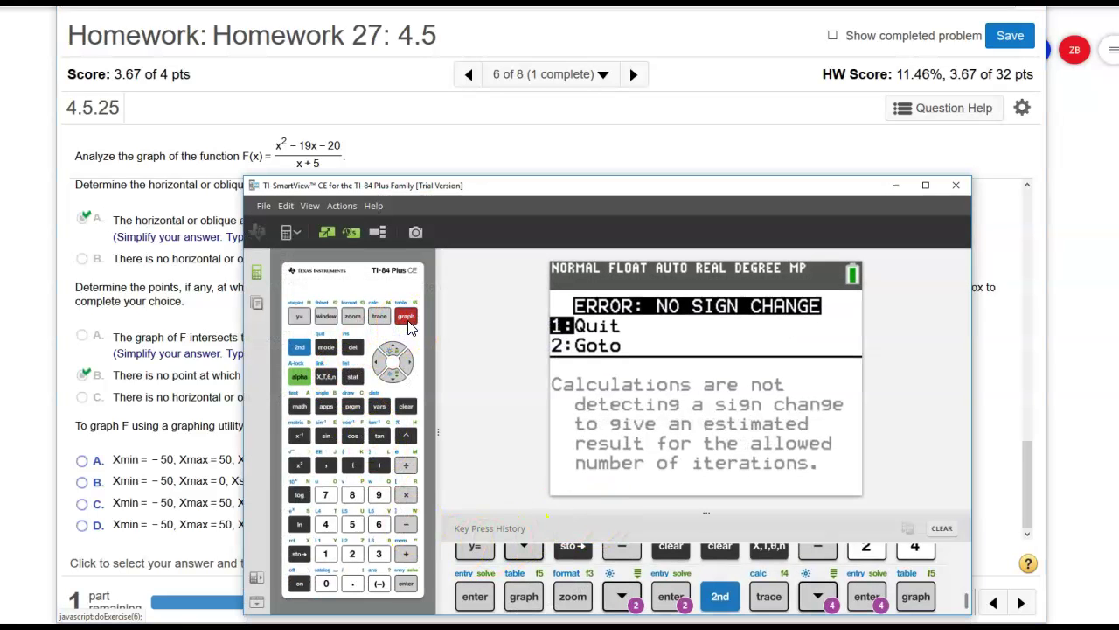
pyautogui.click(299, 347)
pyautogui.click(325, 347)
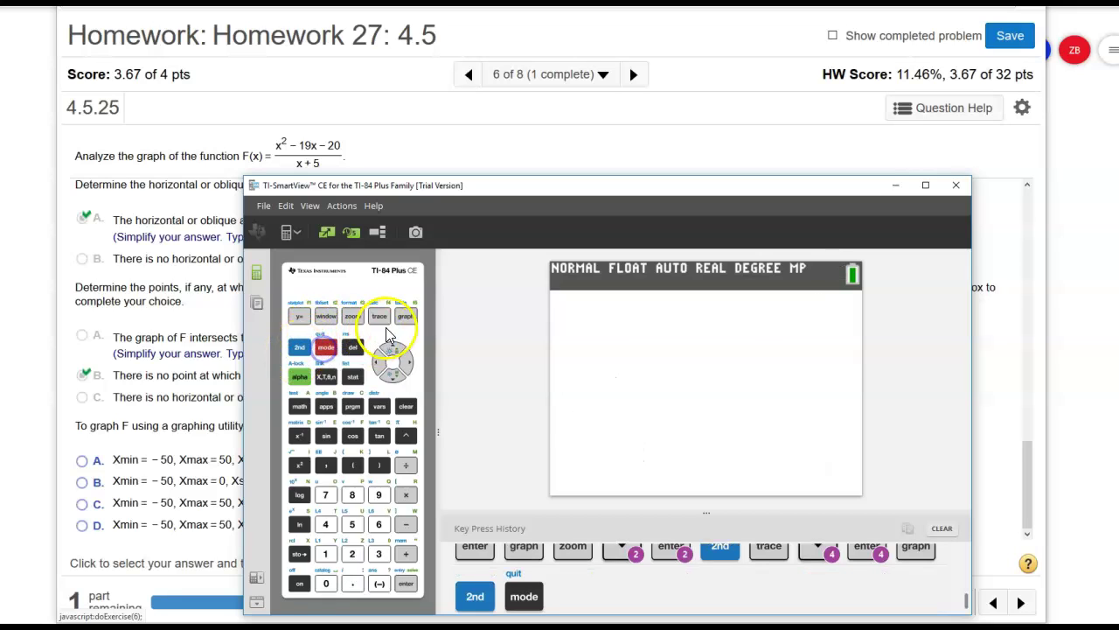
pyautogui.click(407, 316)
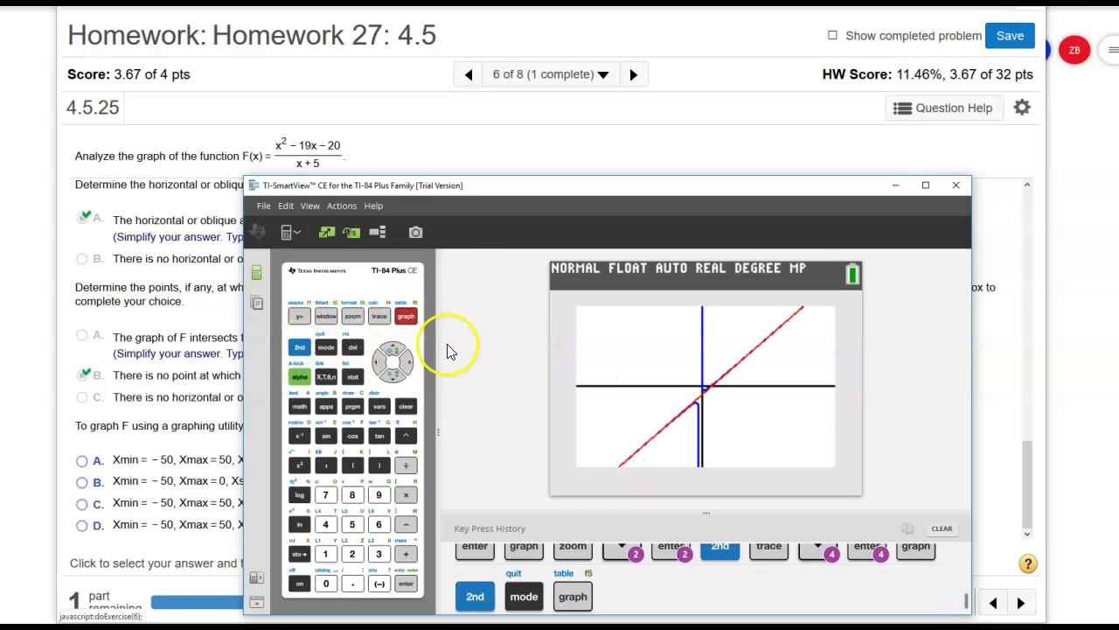
# Open the WINDOW settings and set Xmin to −50 after clearing a syntax error
pyautogui.click(299, 348)
pyautogui.click(324, 317)
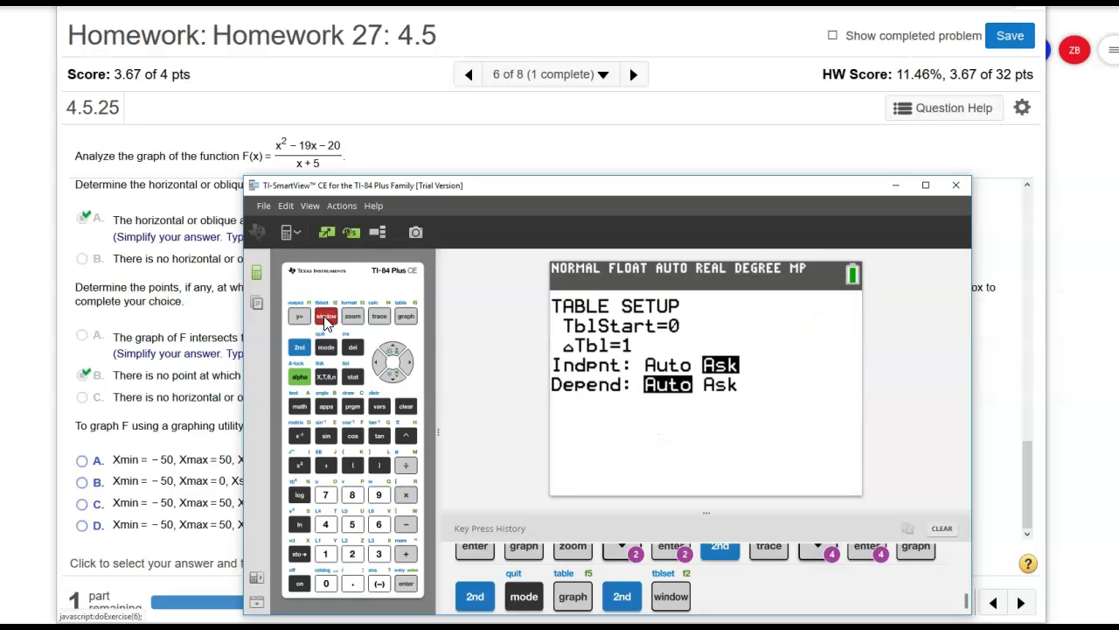
pyautogui.click(324, 317)
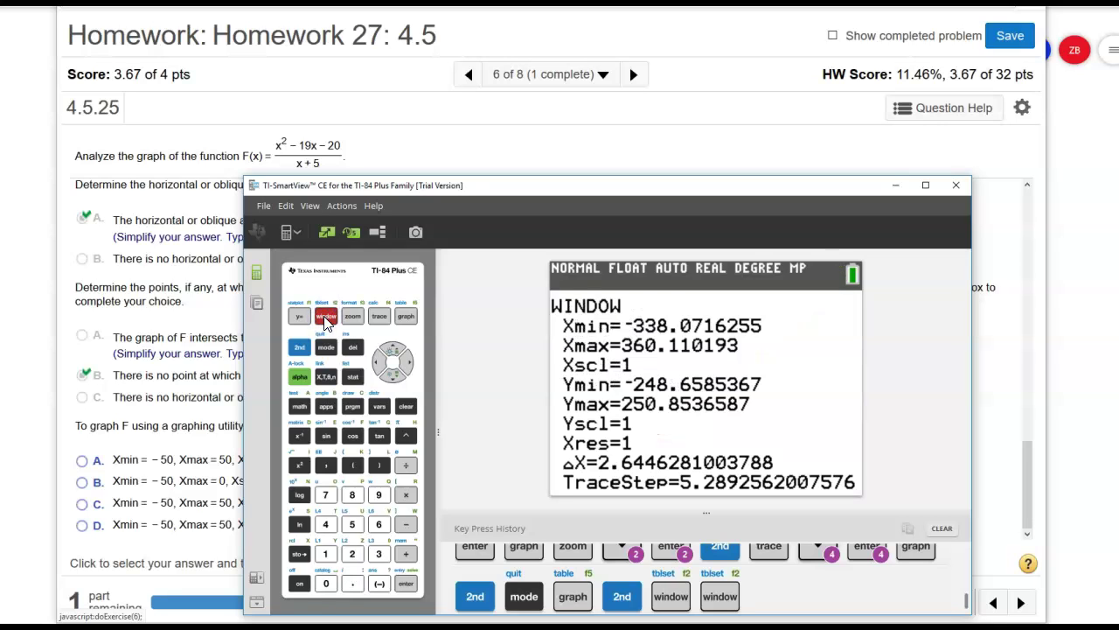
pyautogui.write('-50')
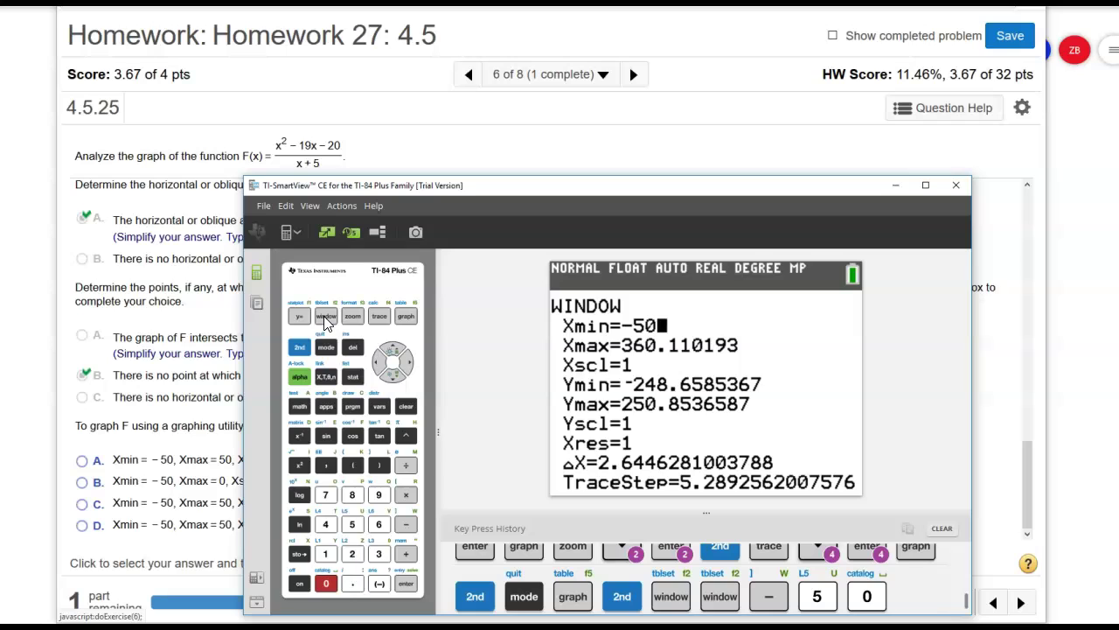
pyautogui.press('Down')
pyautogui.click(324, 319)
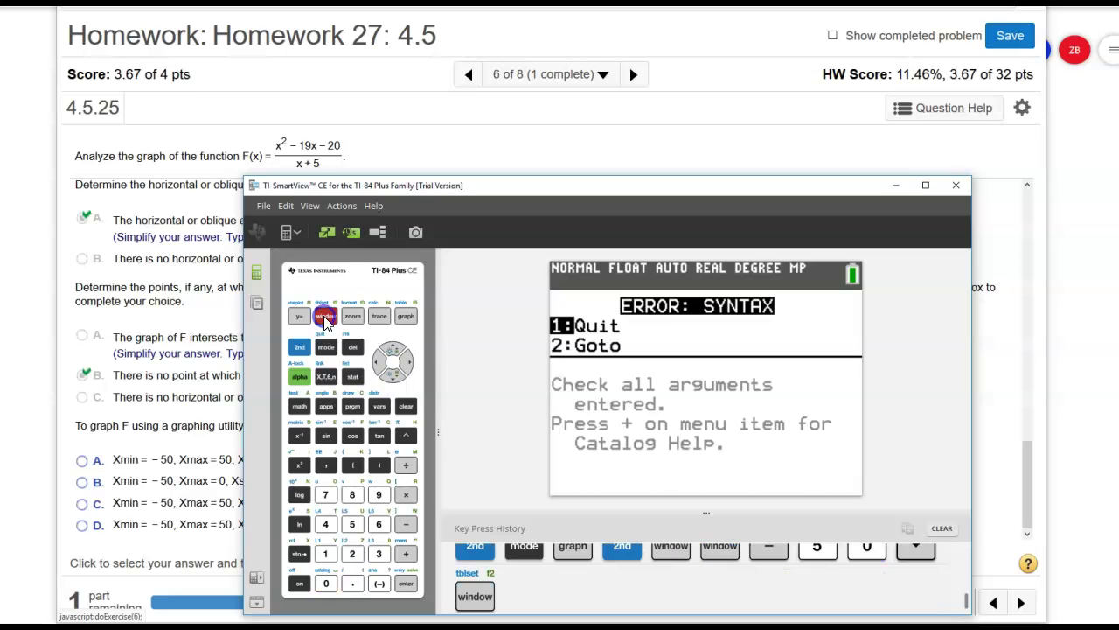
pyautogui.click(299, 347)
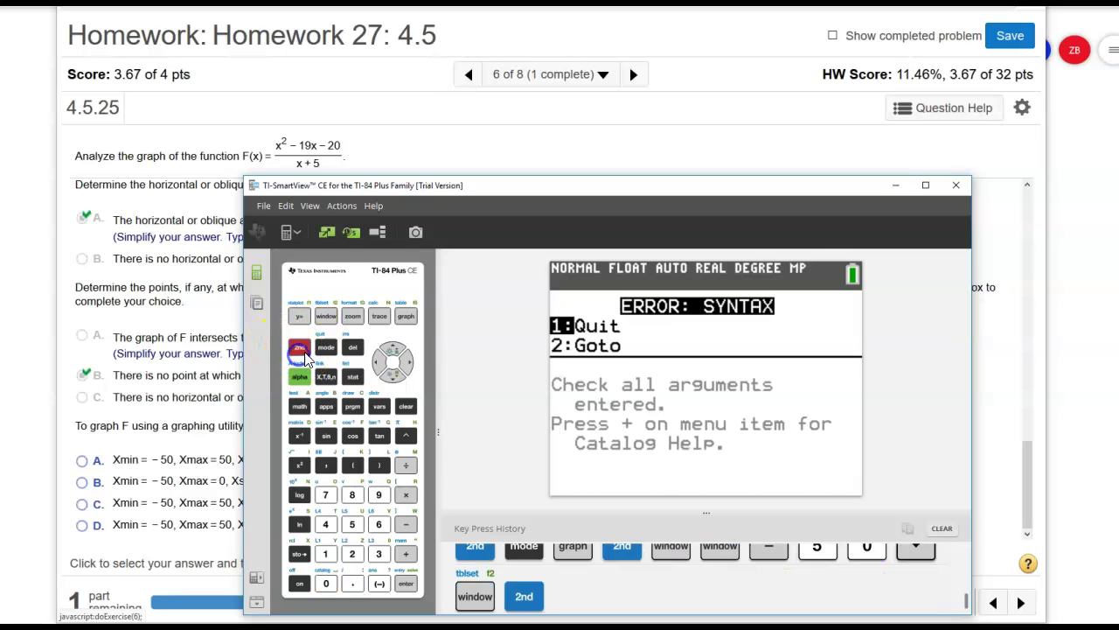
pyautogui.click(322, 349)
pyautogui.click(326, 316)
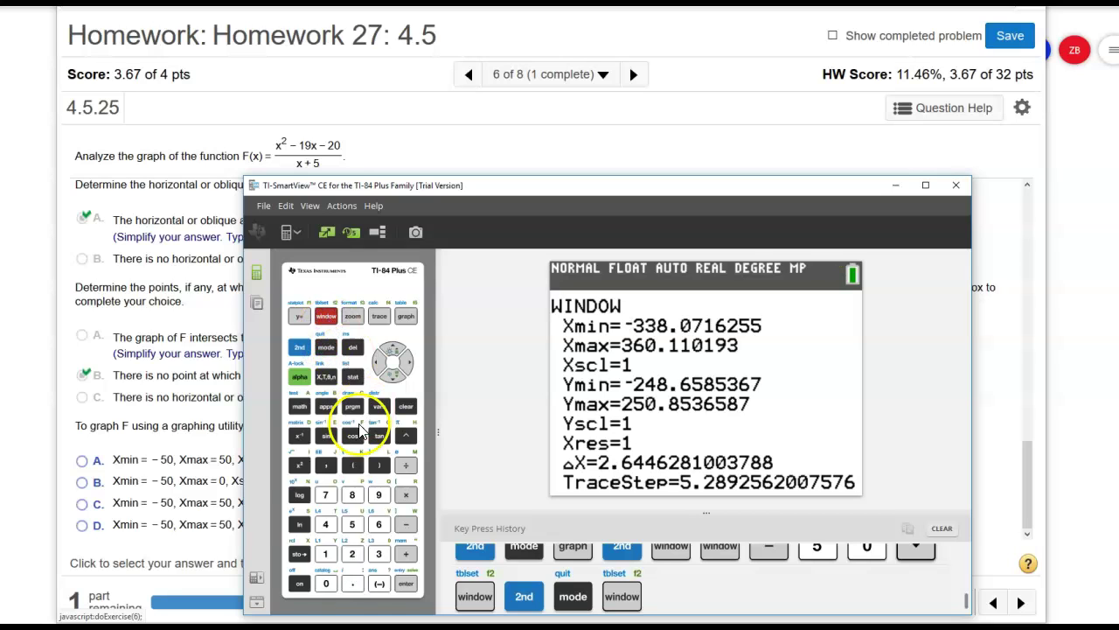
pyautogui.click(379, 583)
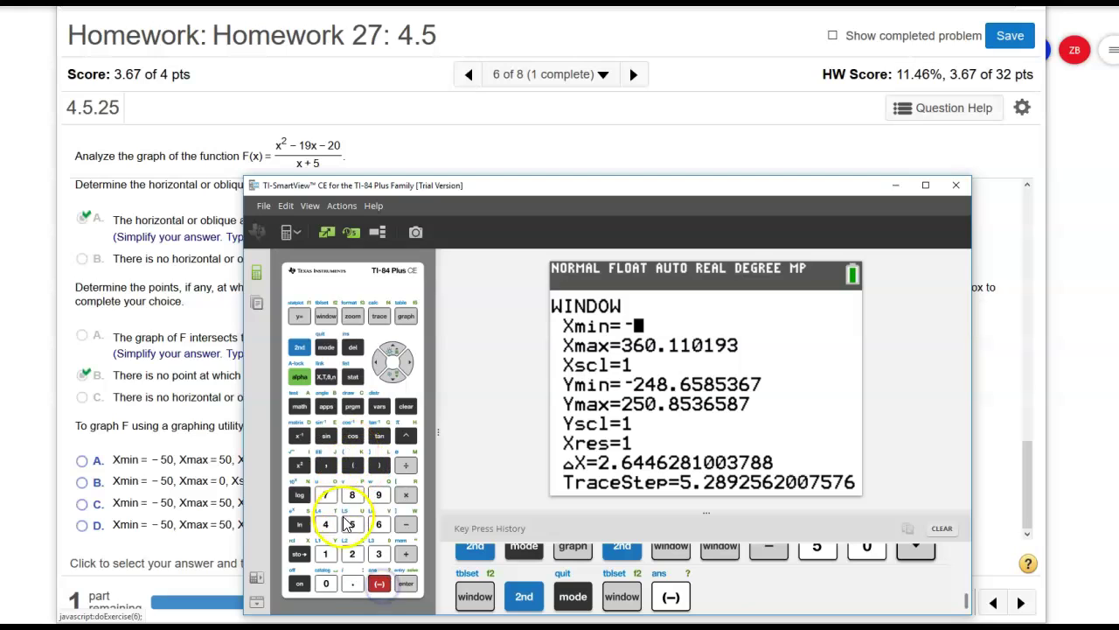
pyautogui.click(349, 524)
pyautogui.click(325, 583)
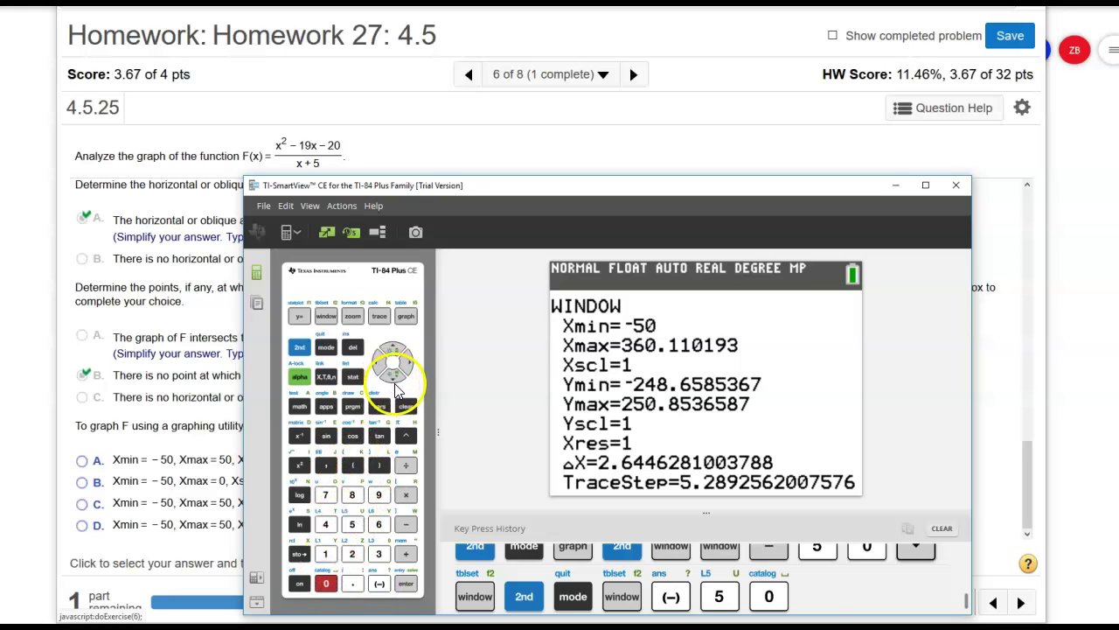
pyautogui.click(394, 378)
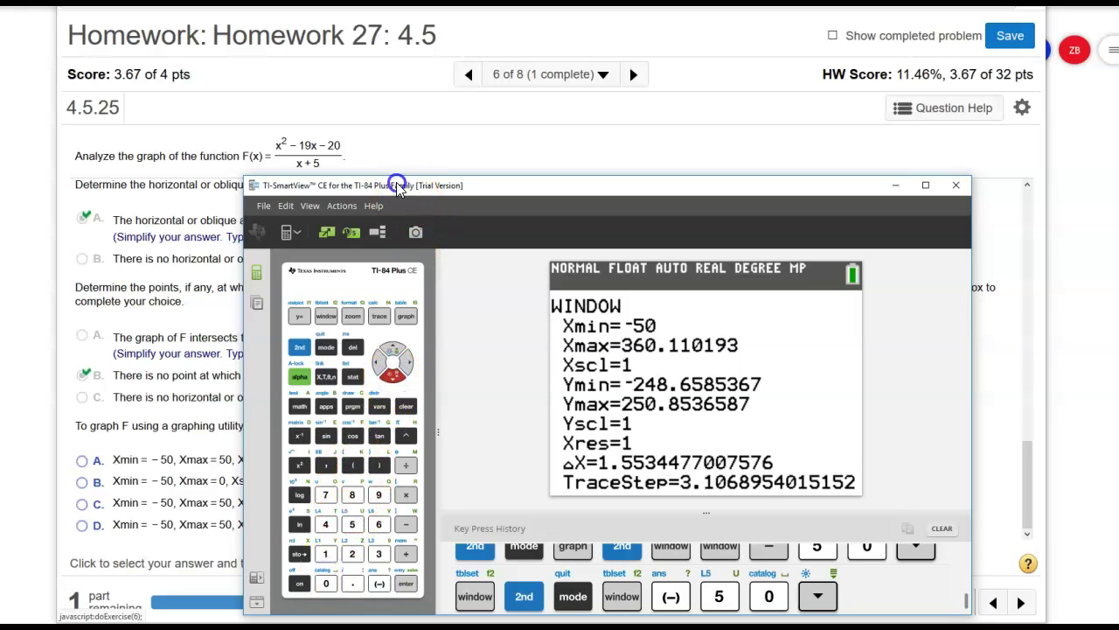
# Set Xmax to 50 and enter a first value for Xscl
pyautogui.moveTo(396, 182); pyautogui.dragTo(513, 146)
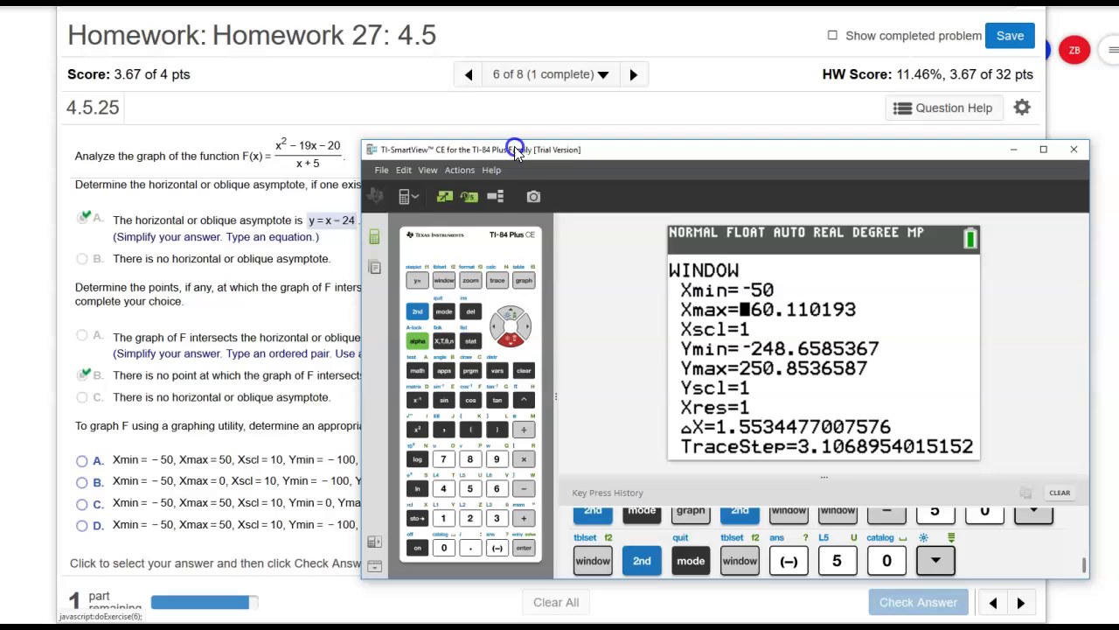
pyautogui.click(471, 488)
pyautogui.click(447, 548)
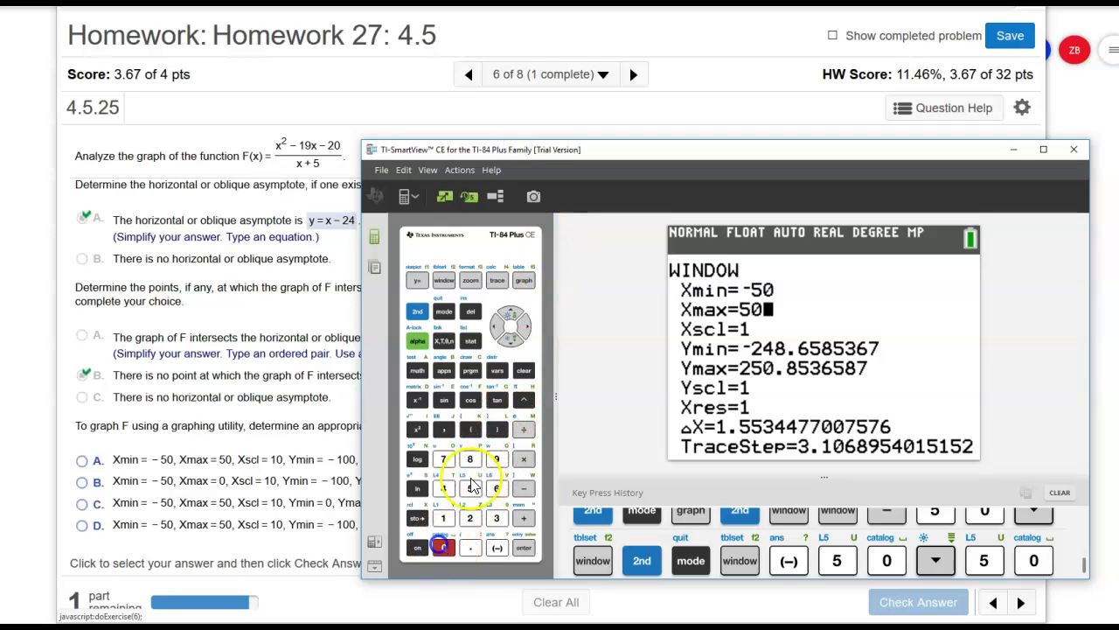
pyautogui.click(510, 341)
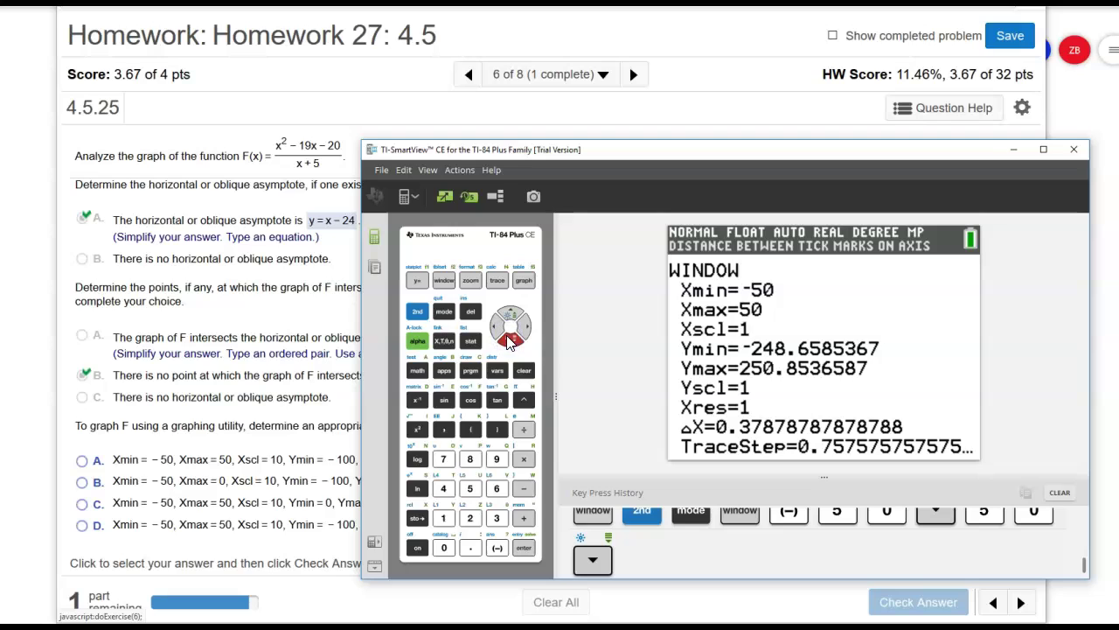
pyautogui.click(497, 548)
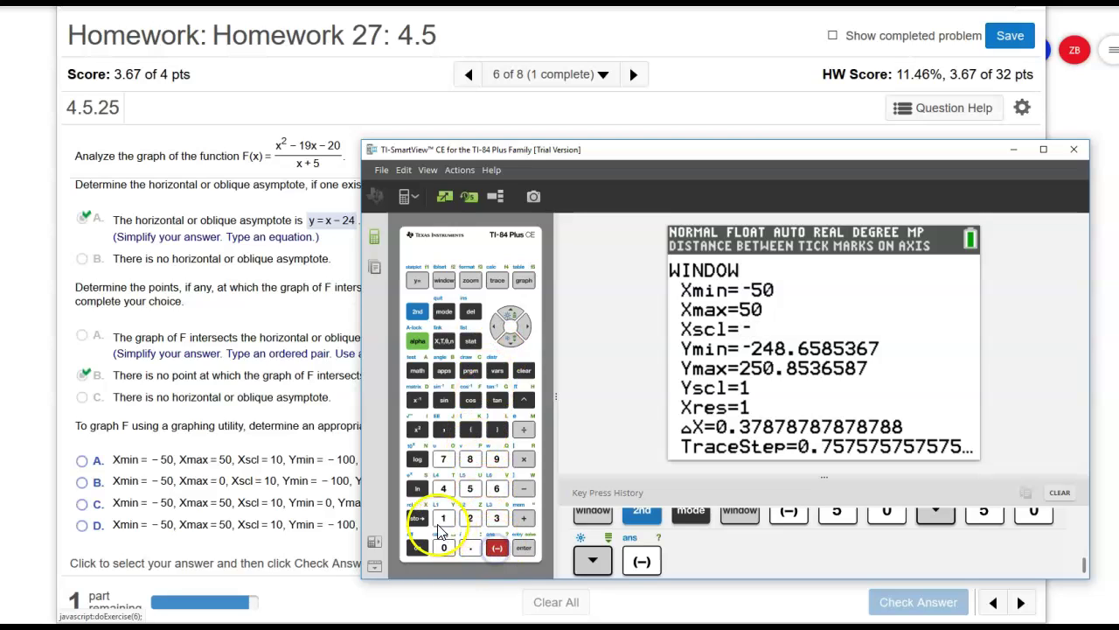
pyautogui.click(444, 518)
pyautogui.click(443, 548)
pyautogui.click(444, 548)
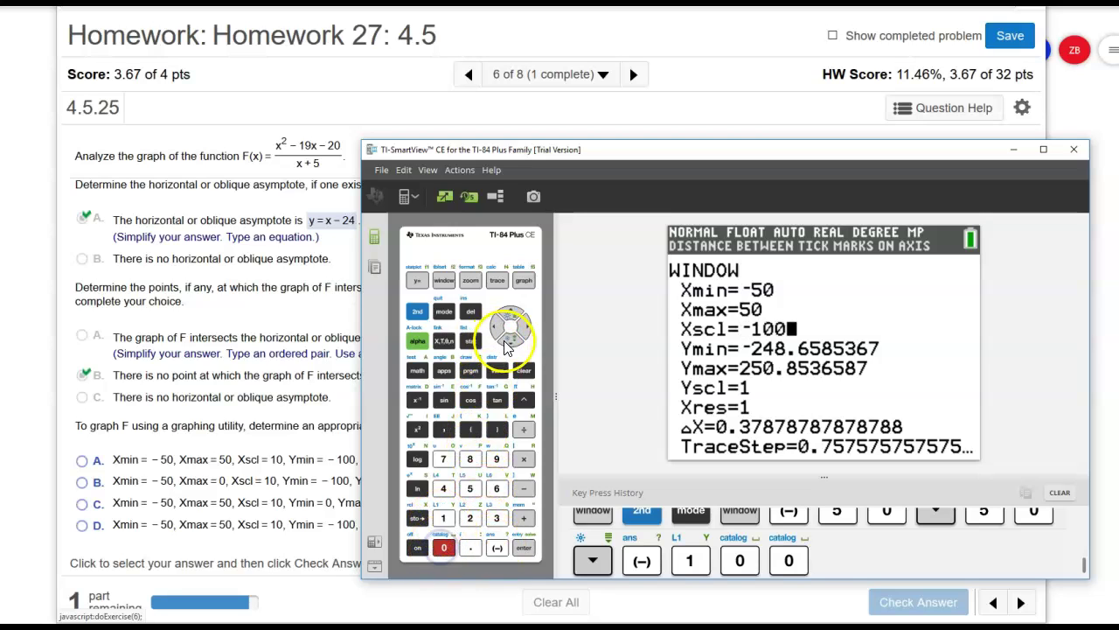
# Begin Ymin, then go back and correct Xscl to 10
pyautogui.click(510, 341)
pyautogui.click(444, 518)
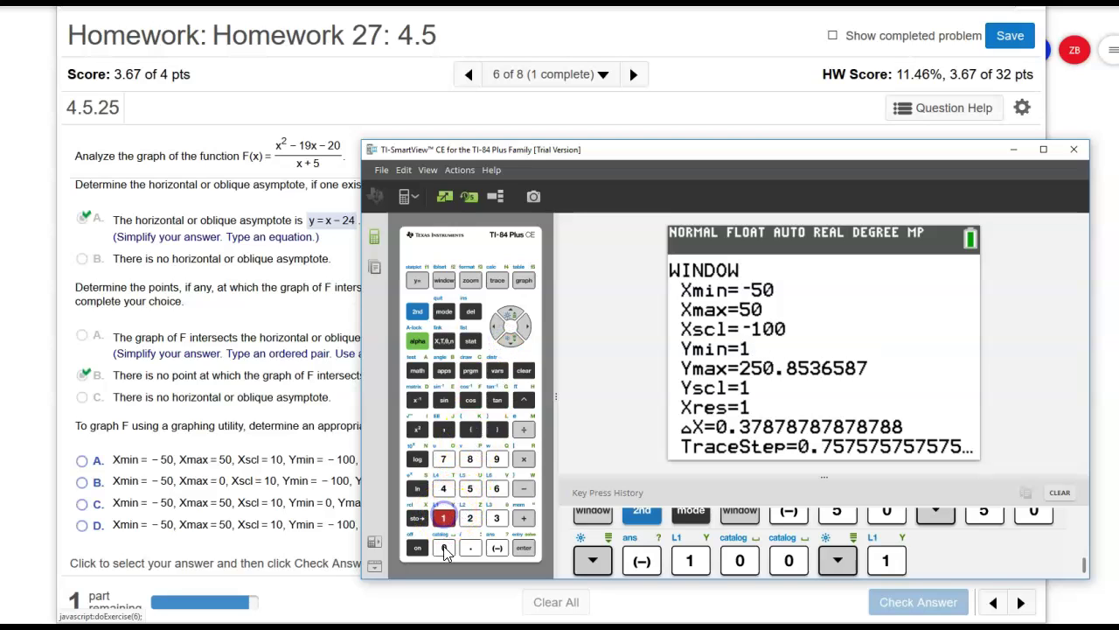
pyautogui.click(443, 547)
pyautogui.click(443, 548)
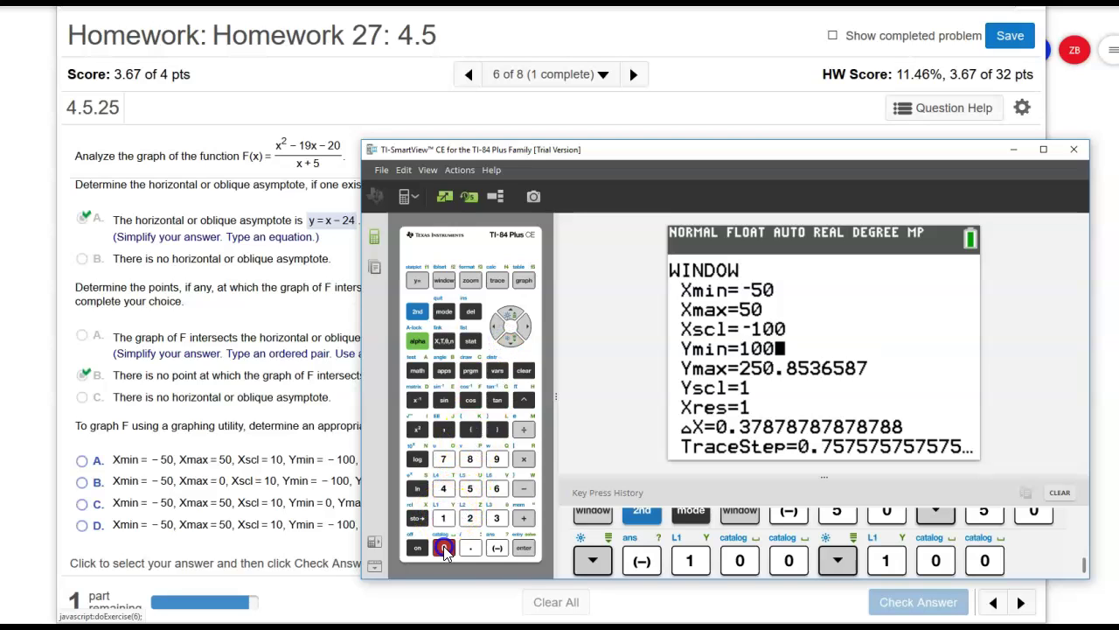
pyautogui.click(509, 317)
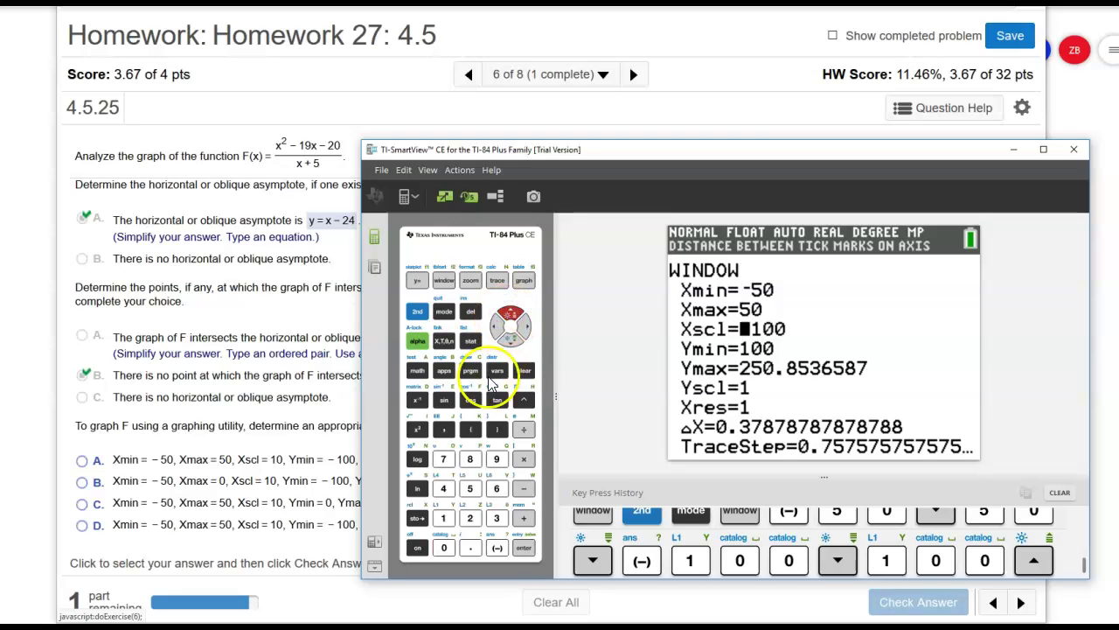
pyautogui.click(443, 518)
pyautogui.click(443, 547)
pyautogui.click(508, 345)
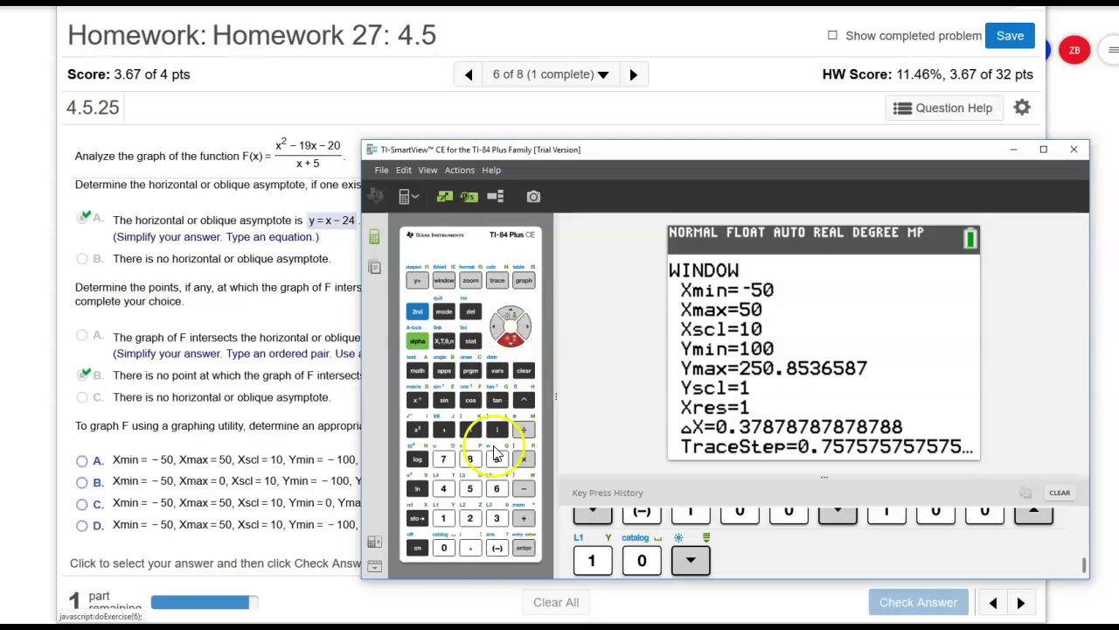
# Set Ymin to −100, Ymax to 100 and Yscl to 20
pyautogui.click(496, 547)
pyautogui.click(443, 518)
pyautogui.click(444, 548)
pyautogui.click(443, 547)
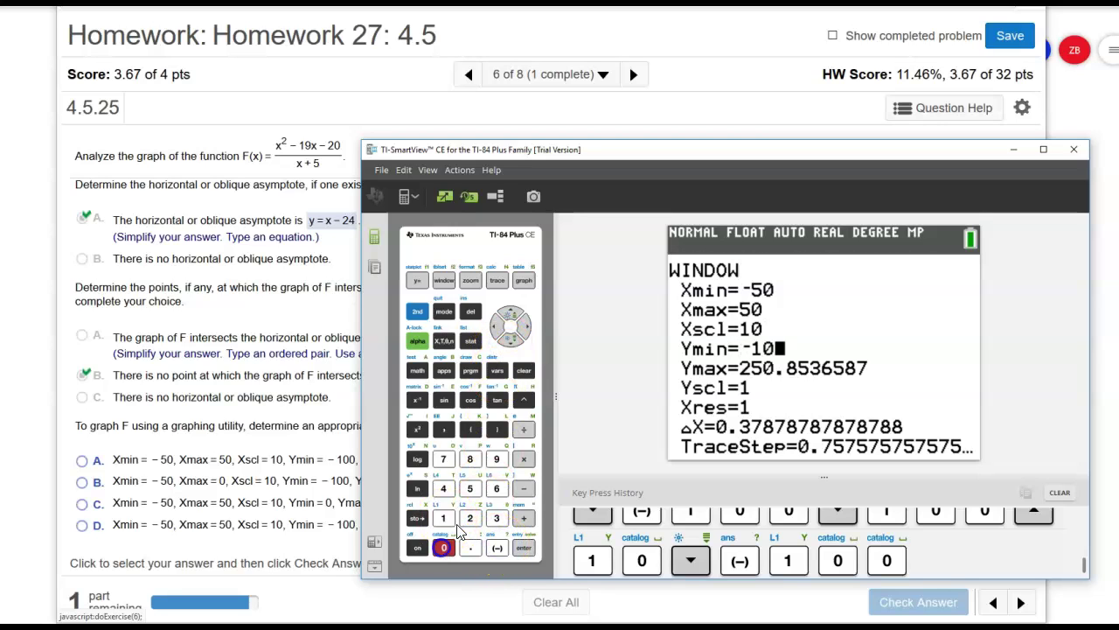
pyautogui.click(510, 337)
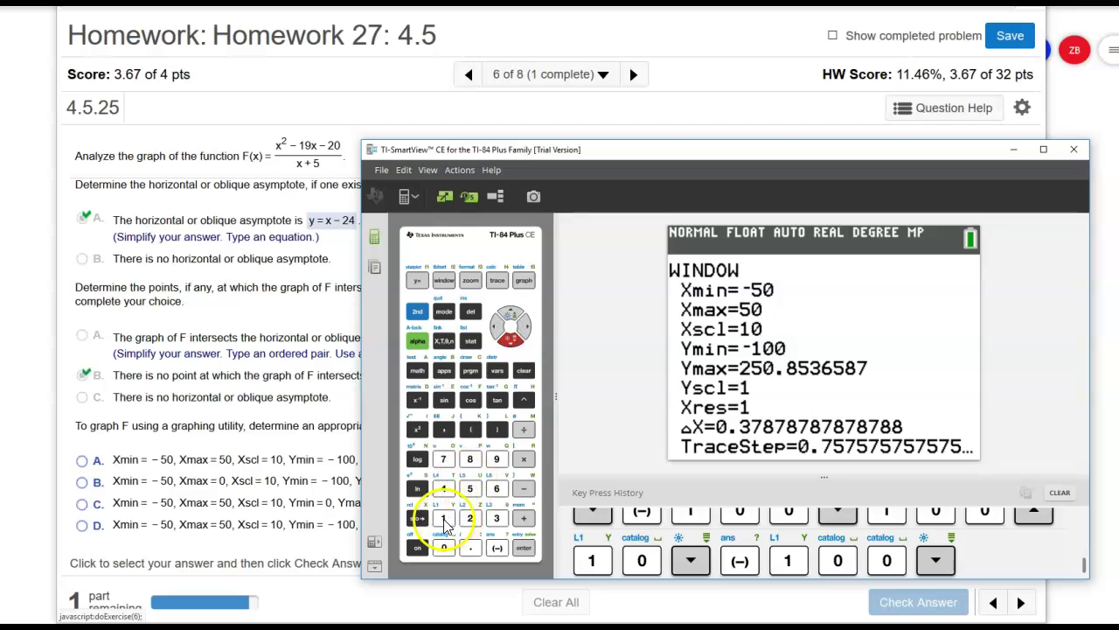
pyautogui.click(443, 517)
pyautogui.click(444, 547)
pyautogui.click(443, 548)
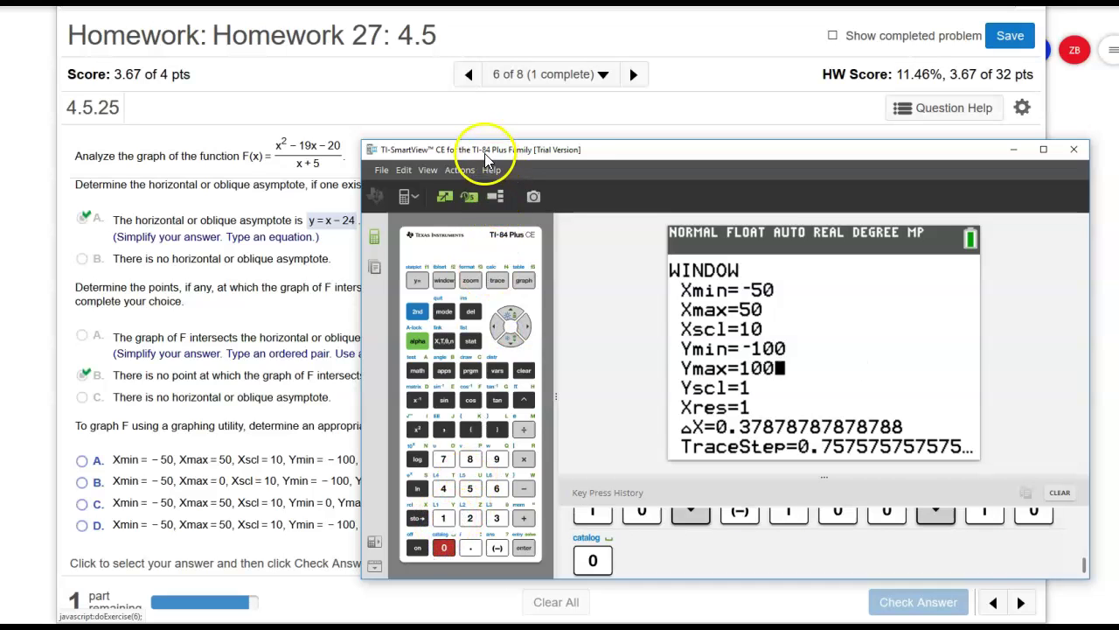
pyautogui.moveTo(556, 157); pyautogui.dragTo(504, 137)
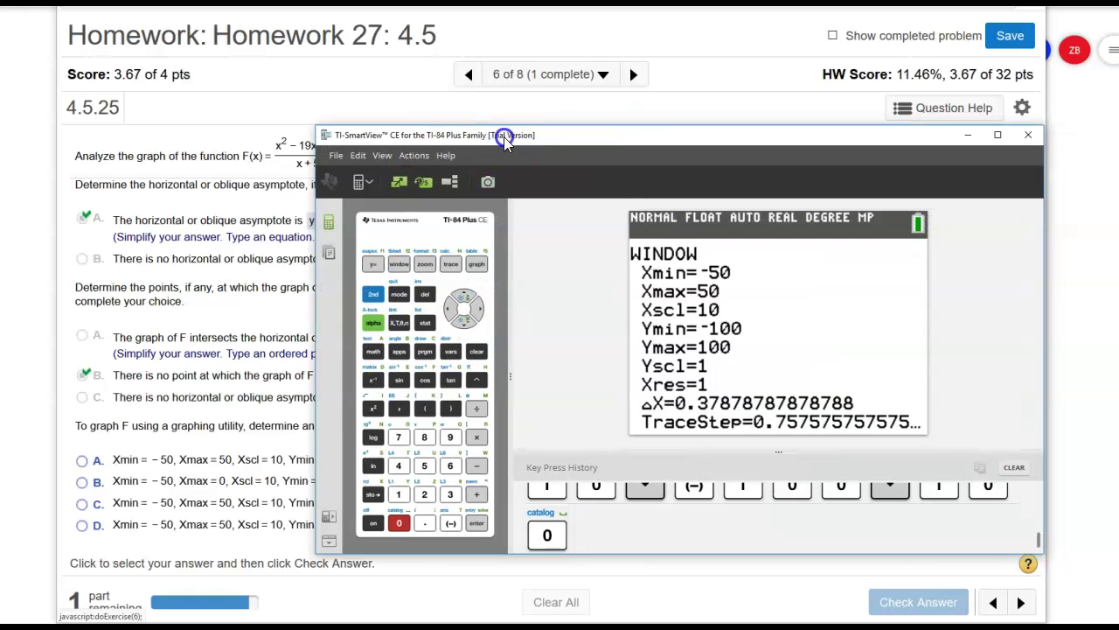
pyautogui.click(463, 324)
pyautogui.click(424, 494)
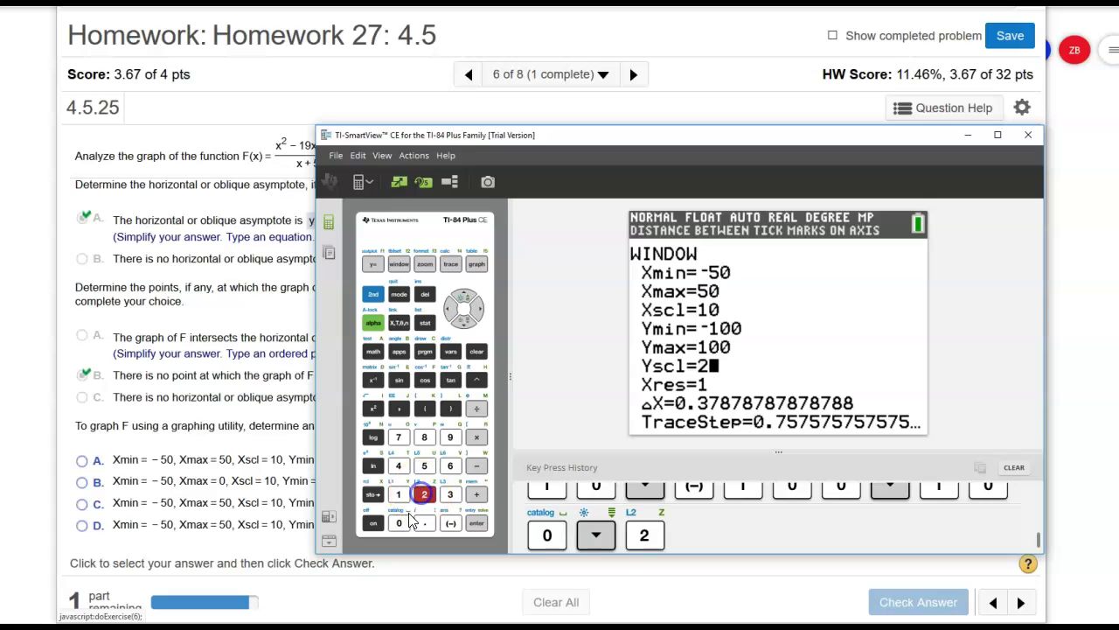
pyautogui.click(400, 523)
pyautogui.click(476, 523)
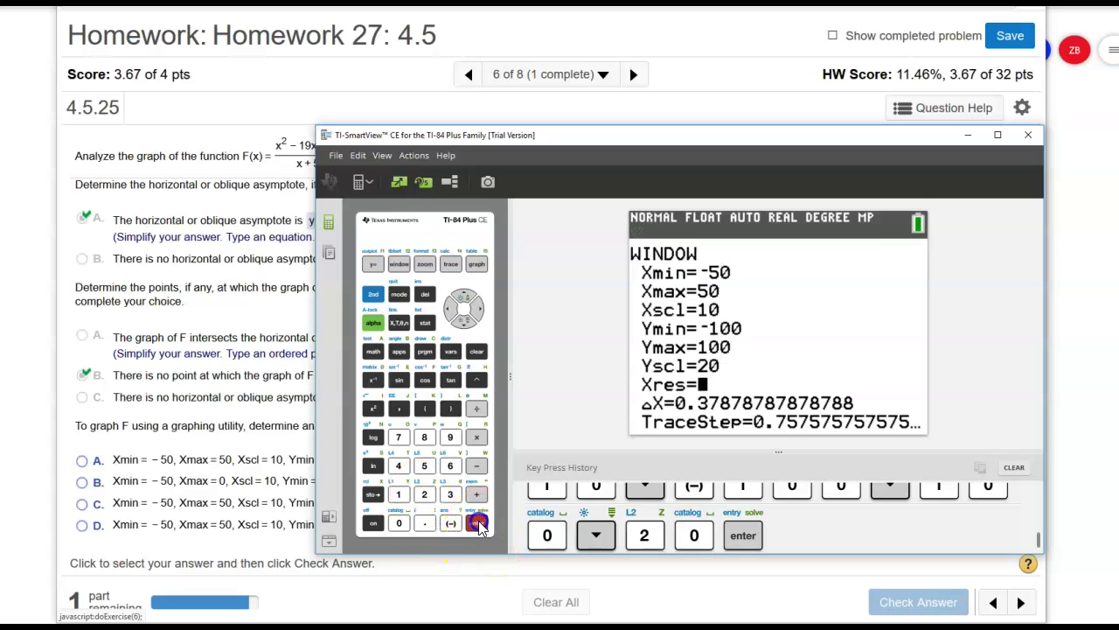
# Graph F in the new window, then submit viewing window D and have it marked correct
pyautogui.click(477, 264)
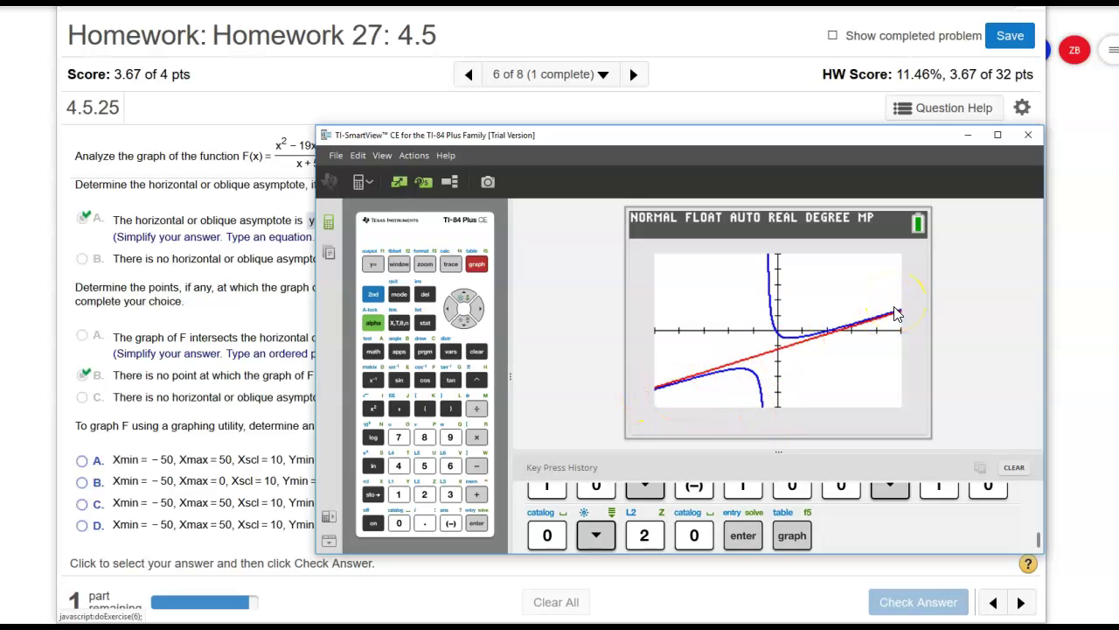
pyautogui.click(968, 137)
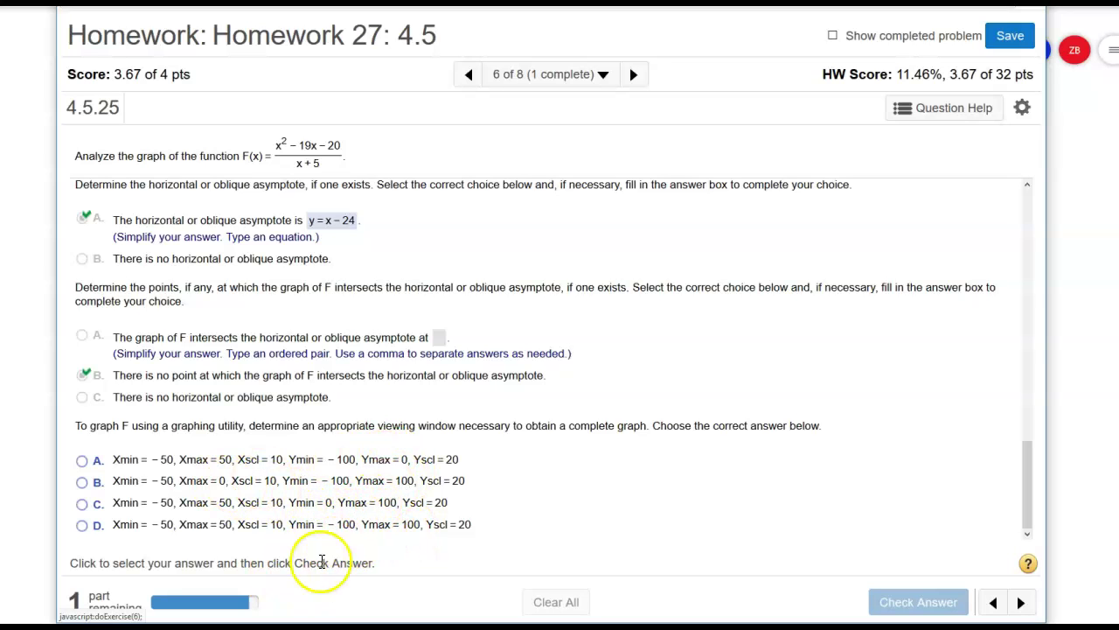
pyautogui.click(82, 524)
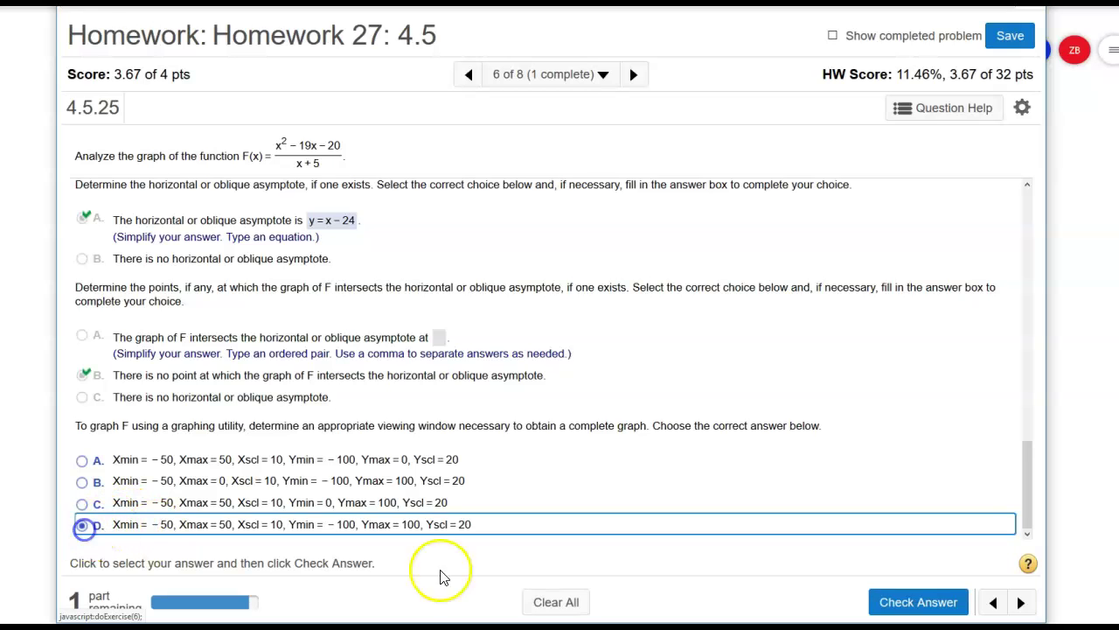
pyautogui.click(921, 603)
pyautogui.click(548, 380)
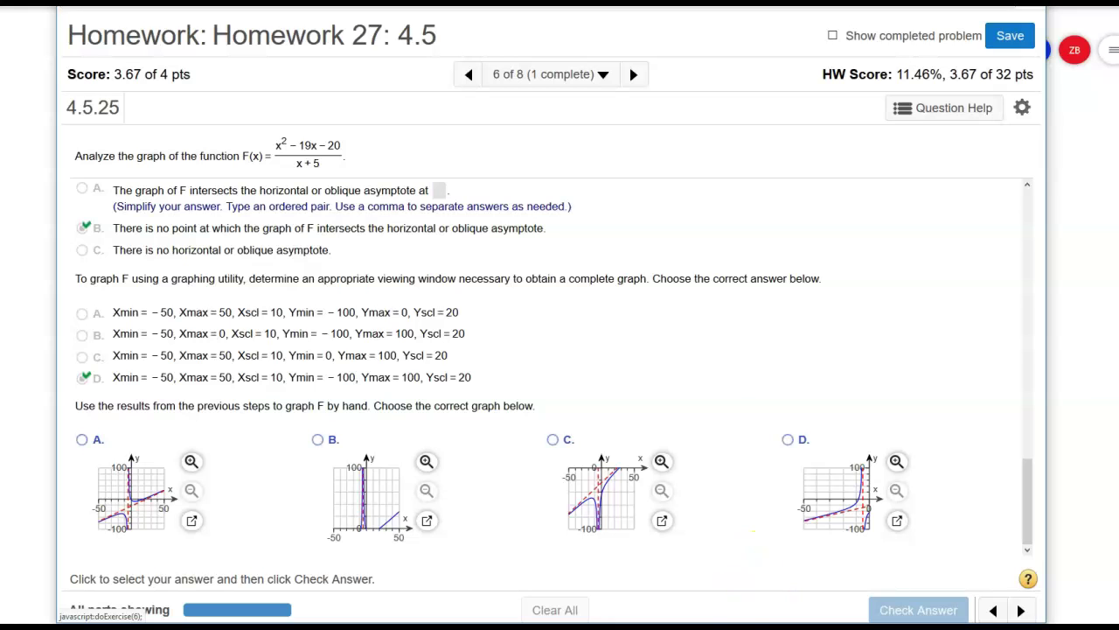
# Check the emulator graph, submit graph A for F(x), and advance to problem 4.5.27
pyautogui.hotkey('alt', 'Tab')
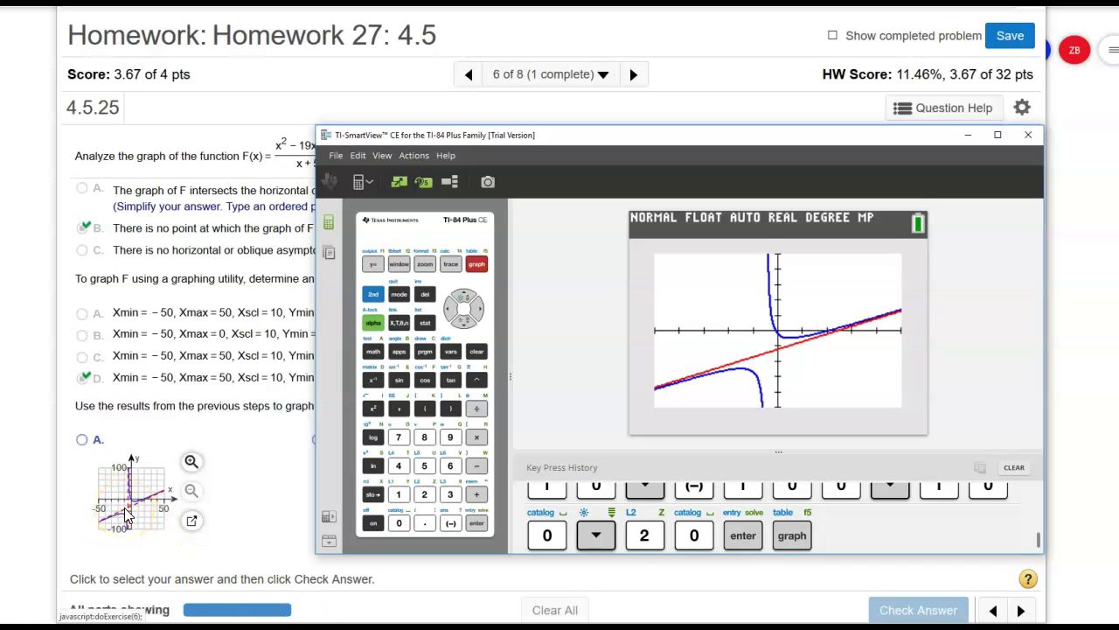
pyautogui.click(82, 439)
pyautogui.click(918, 610)
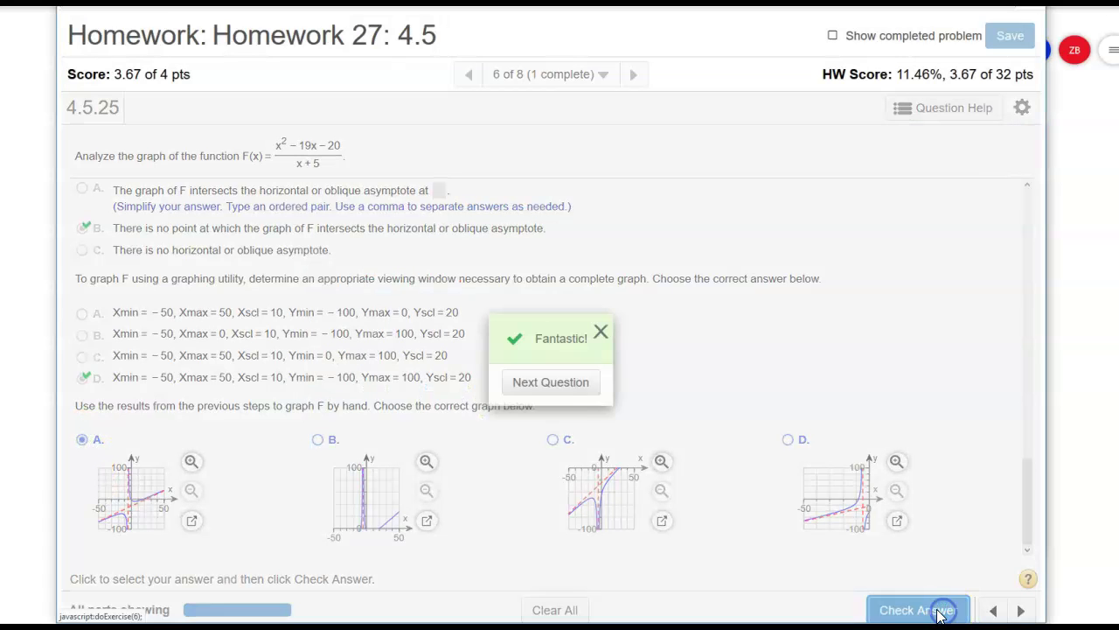
pyautogui.click(568, 389)
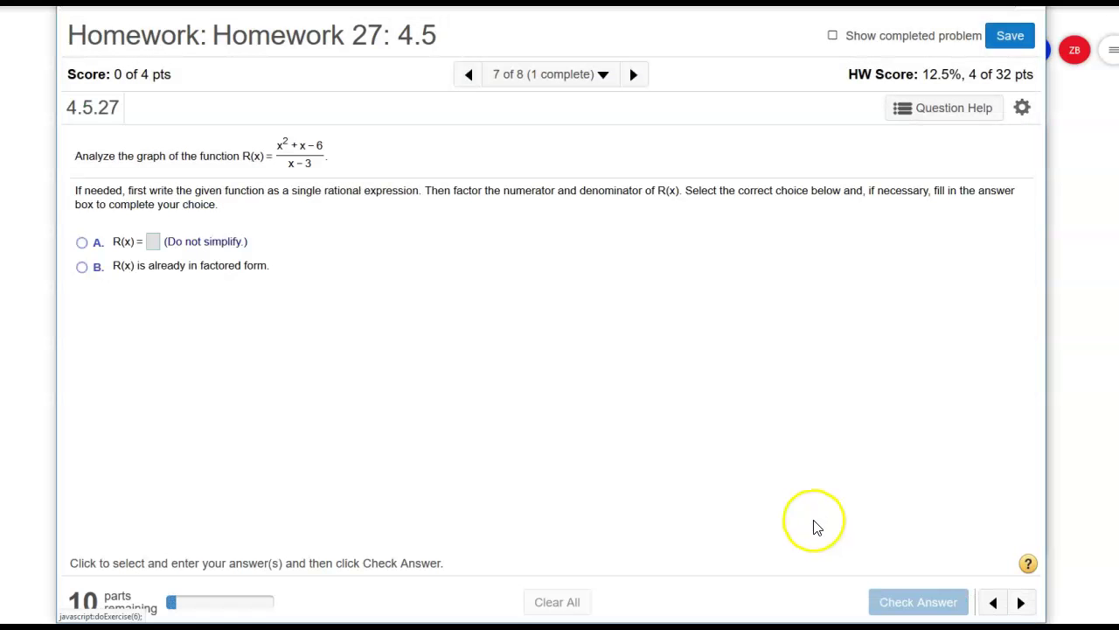